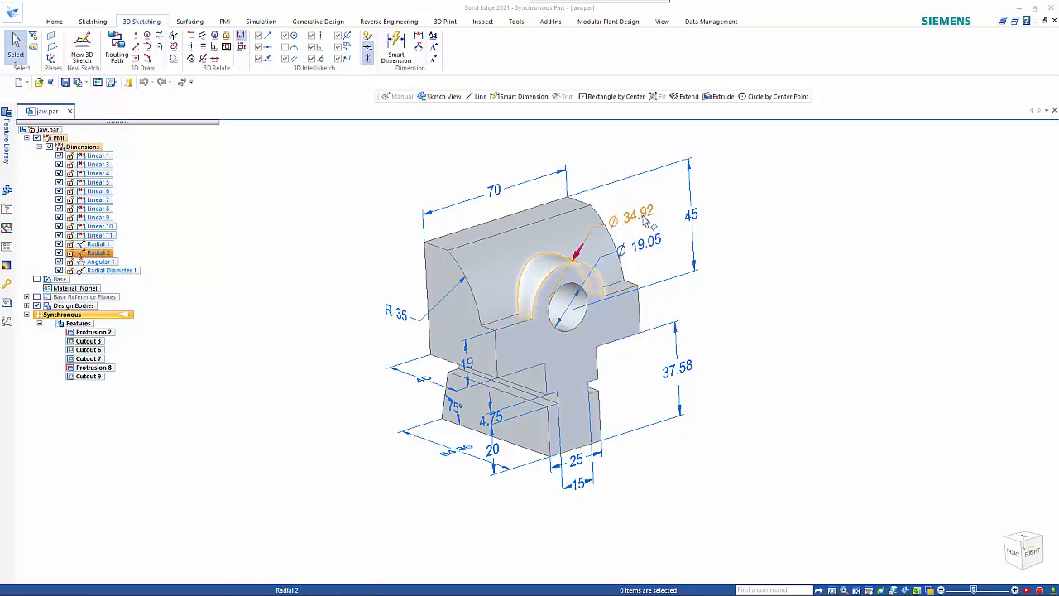
# Create a drawing of the active jaw model from the Iso Metric Draft.dft template, running the Drawing View Creation Wizard.
pyautogui.scroll(1, 649, 240)
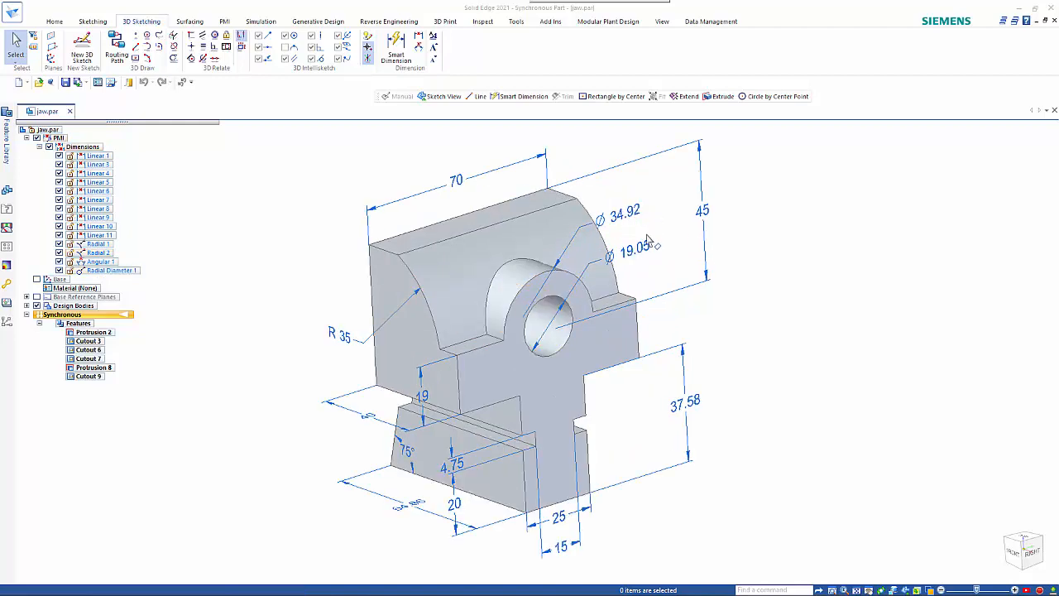
pyautogui.moveTo(761, 288); pyautogui.dragTo(761, 288, button='middle')
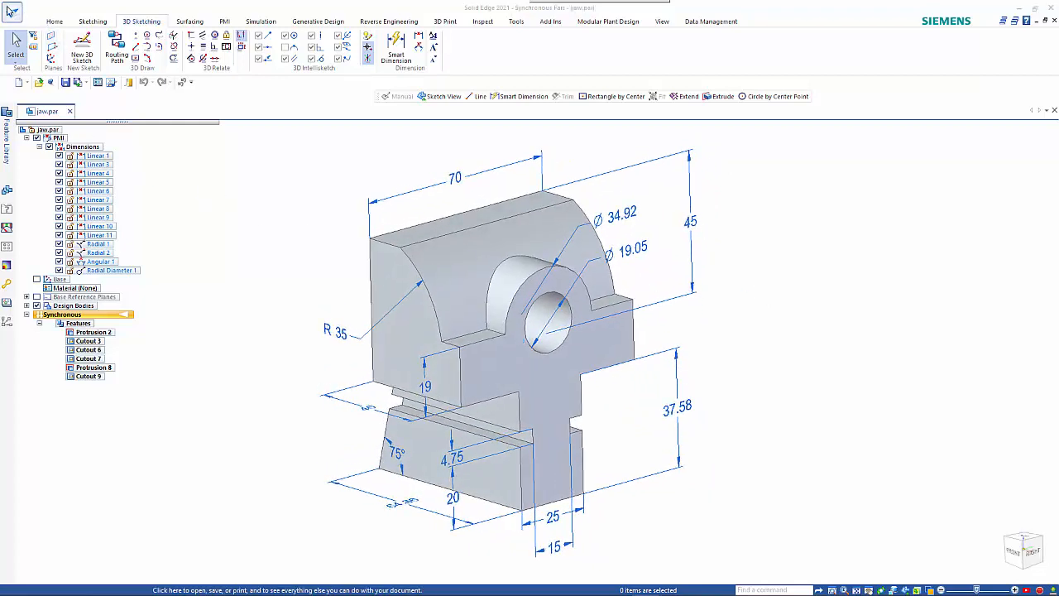
pyautogui.click(11, 11)
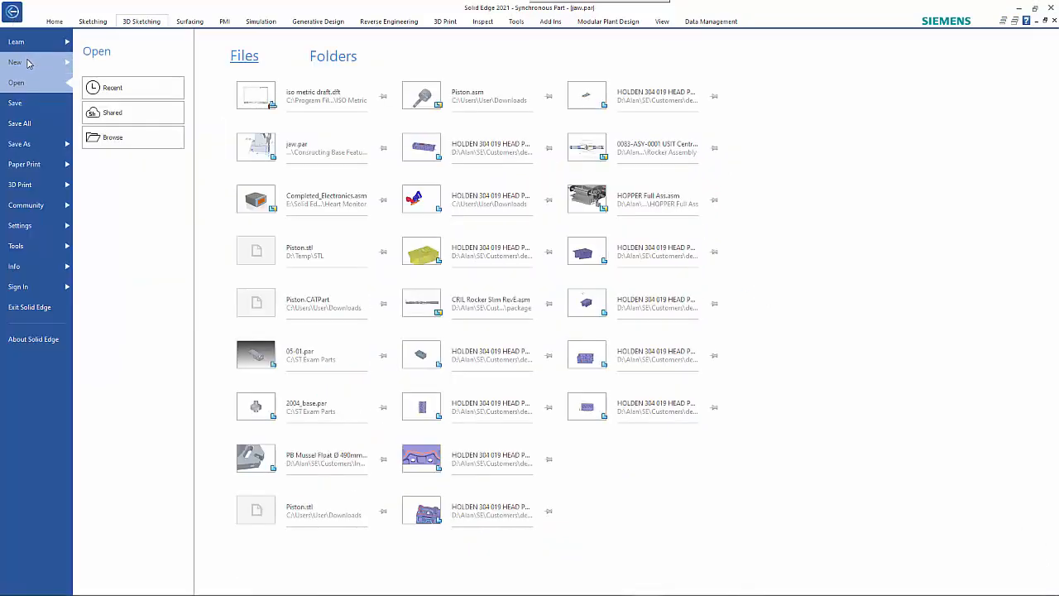
pyautogui.click(48, 64)
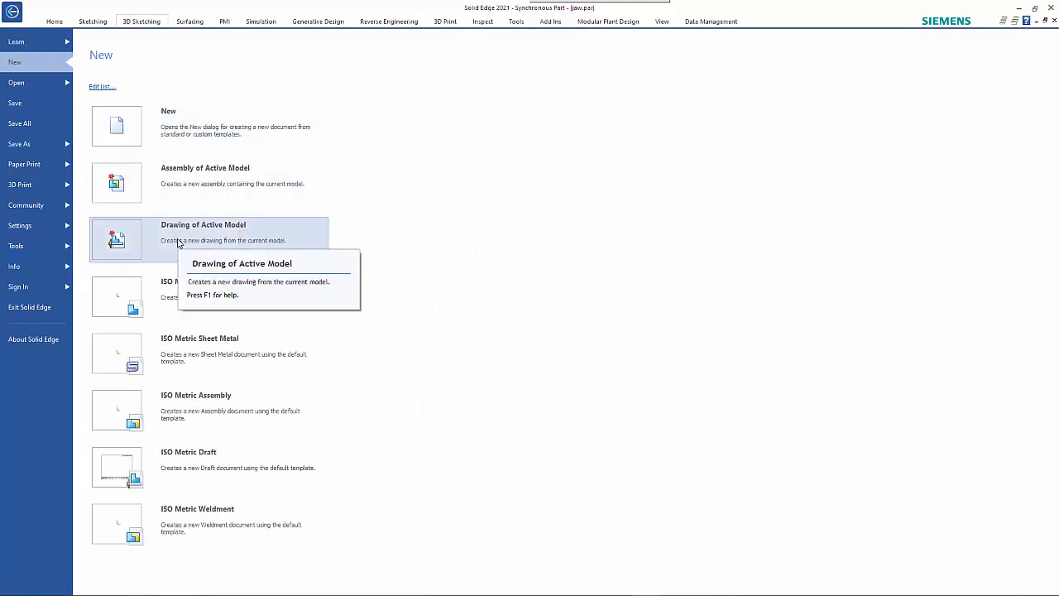
pyautogui.click(221, 239)
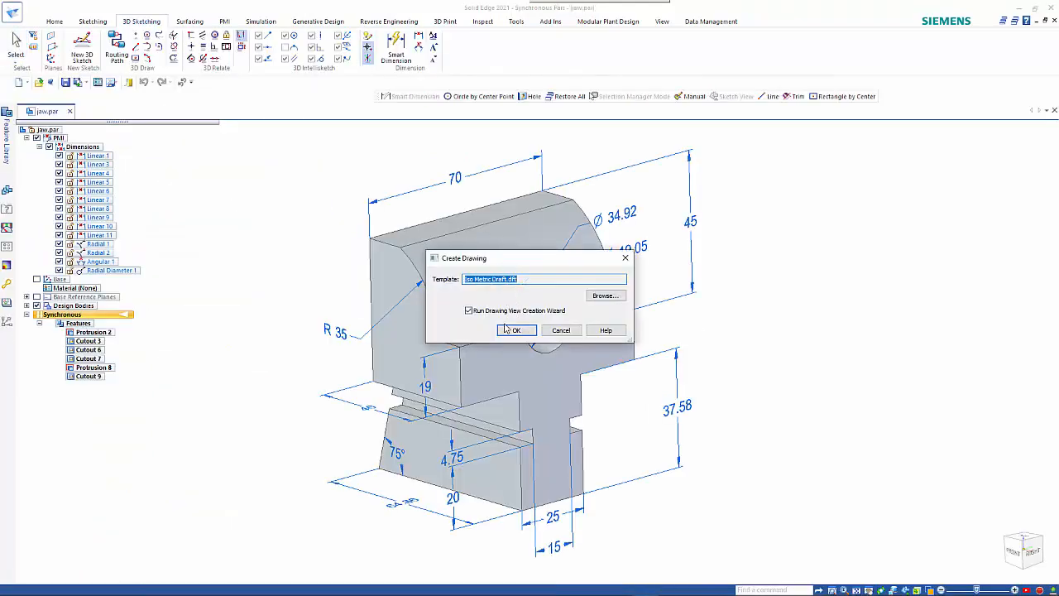
pyautogui.click(513, 330)
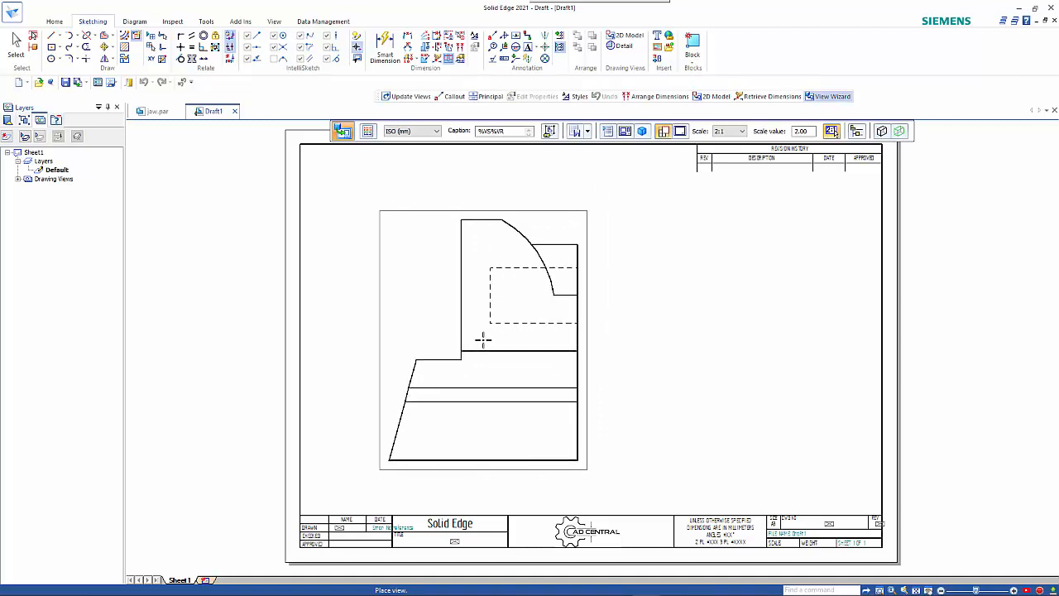
# Place the model's Right View at 1:1 scale in the lower-left area of the sheet as the primary view.
pyautogui.scroll(-1, 484, 339)
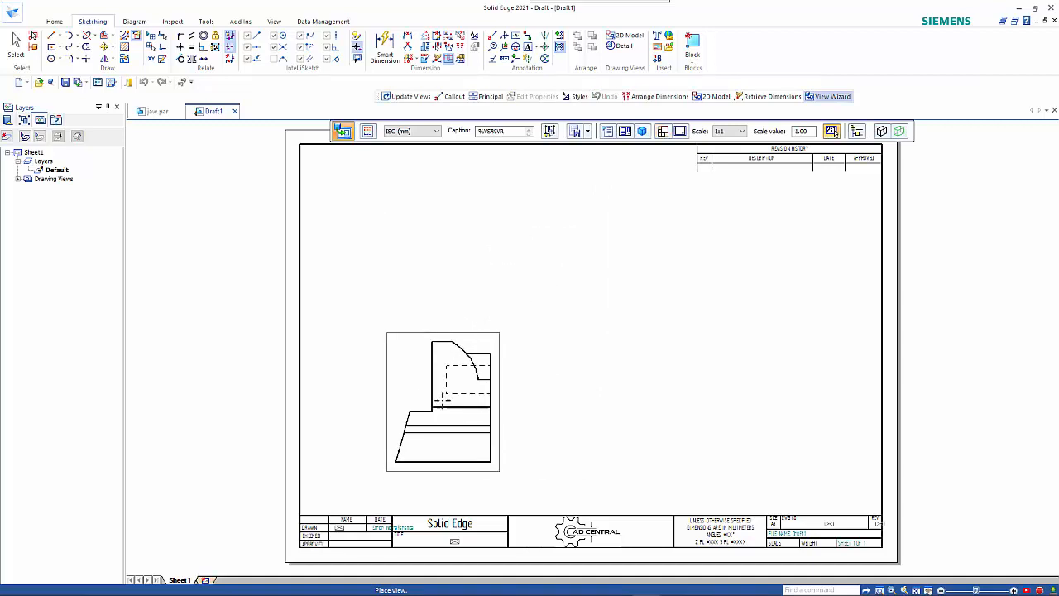
pyautogui.scroll(1, 654, 252)
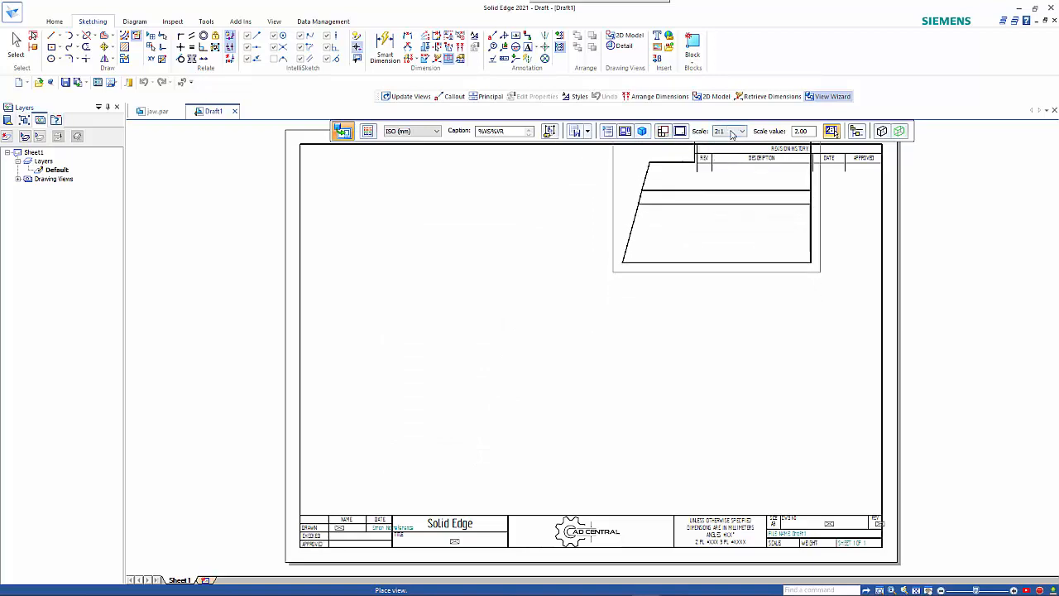
pyautogui.scroll(-1, 397, 397)
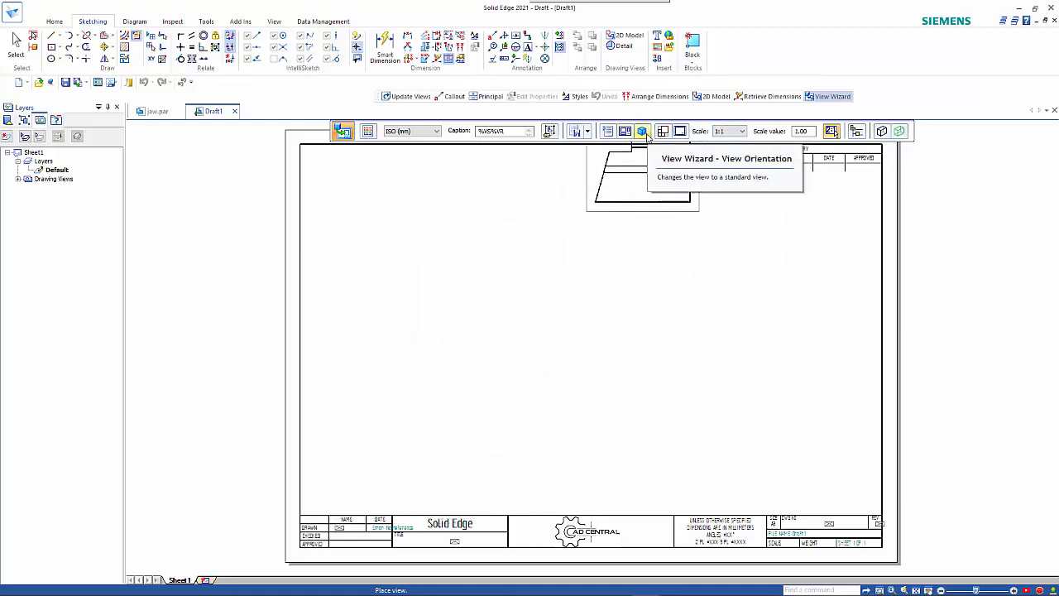
pyautogui.click(645, 132)
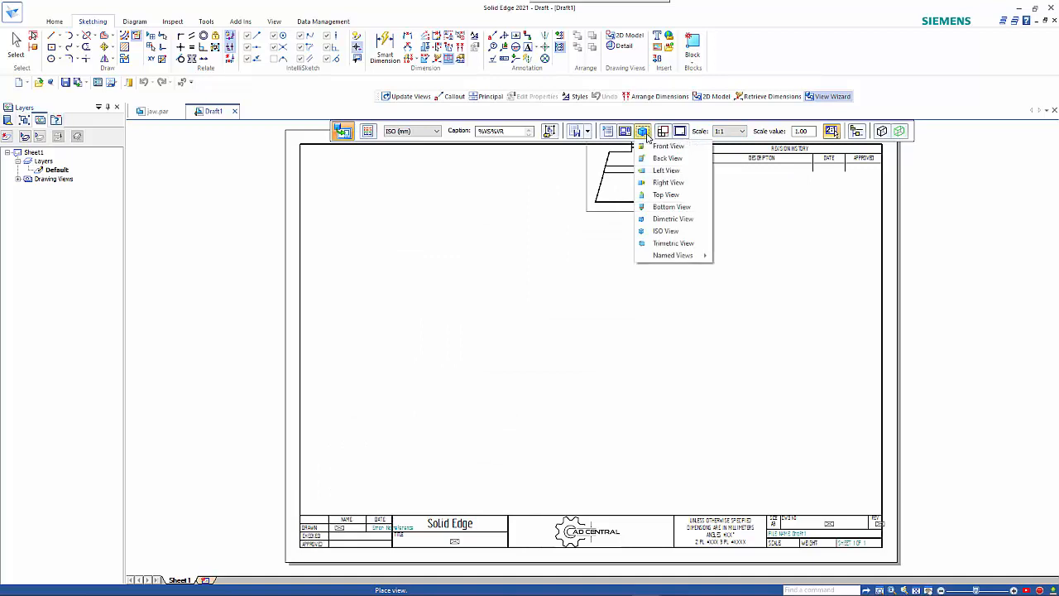
pyautogui.click(664, 182)
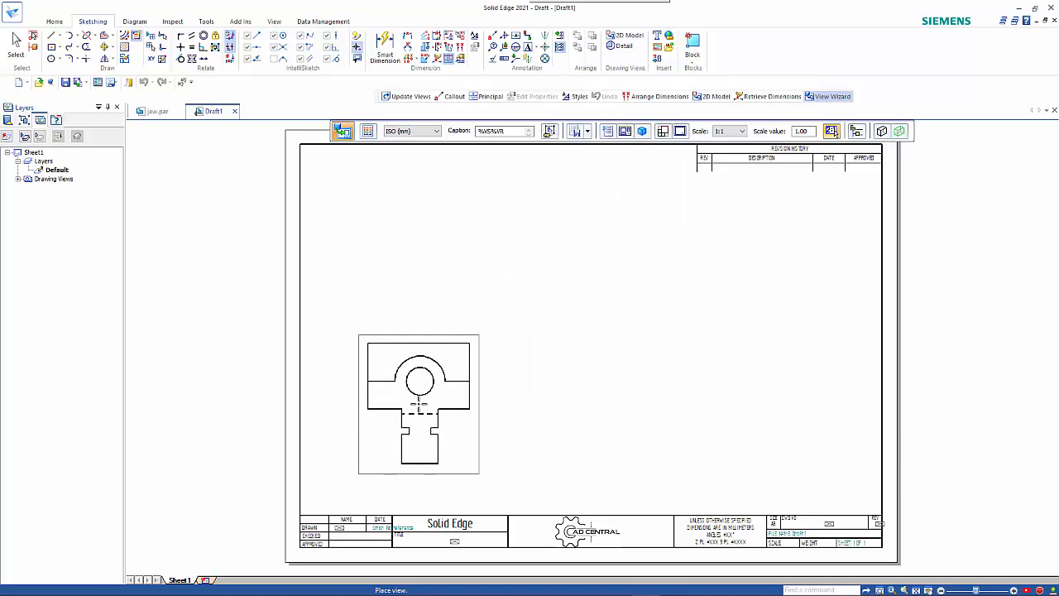
pyautogui.click(419, 405)
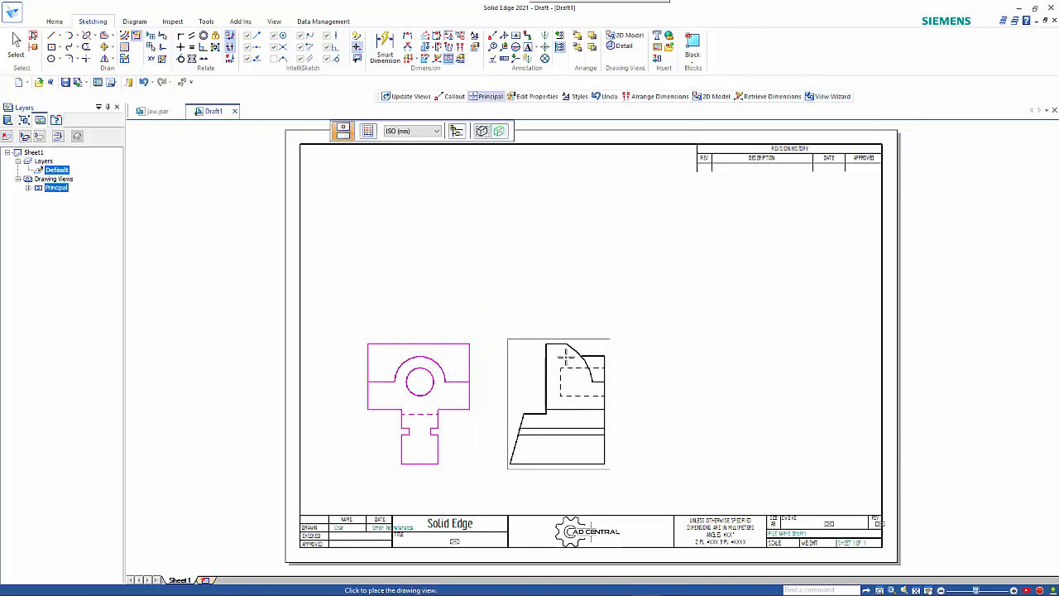
# Place a projected side view beside the primary view, one above it, and a pictorial view off its lower-left corner.
pyautogui.click(584, 338)
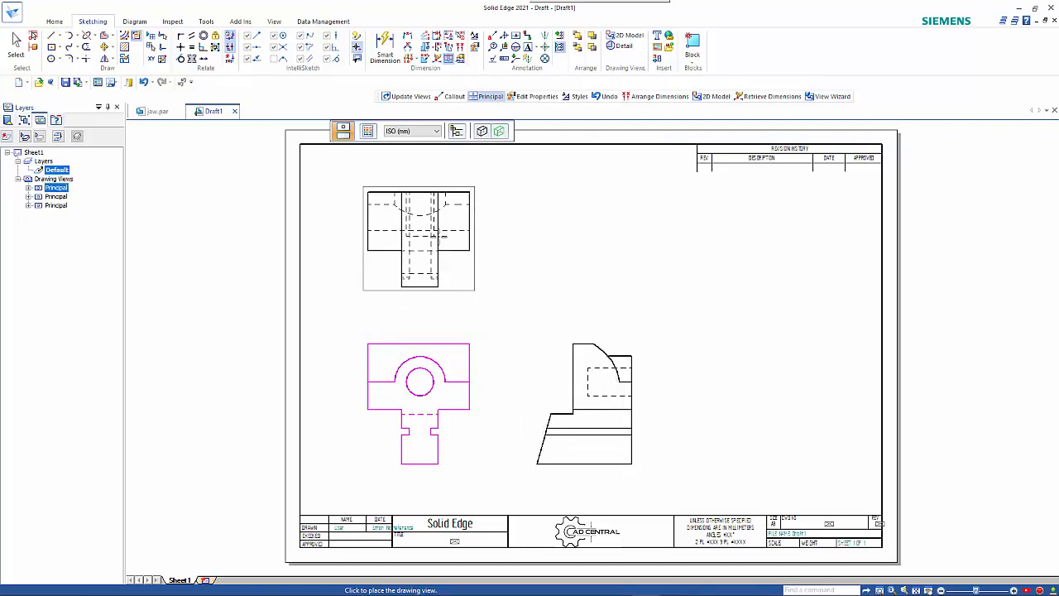
pyautogui.click(441, 229)
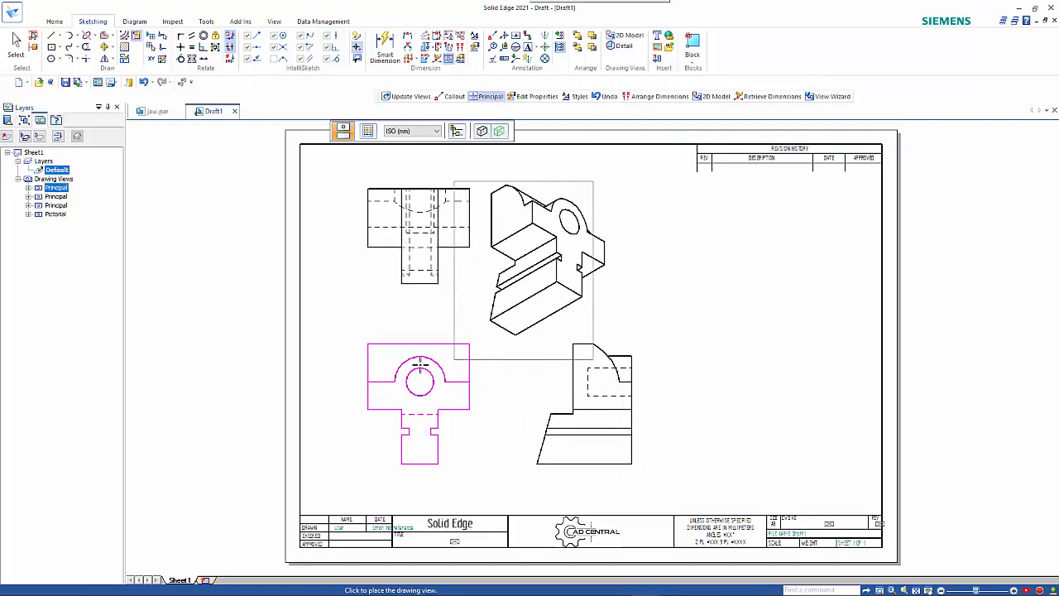
pyautogui.click(306, 484)
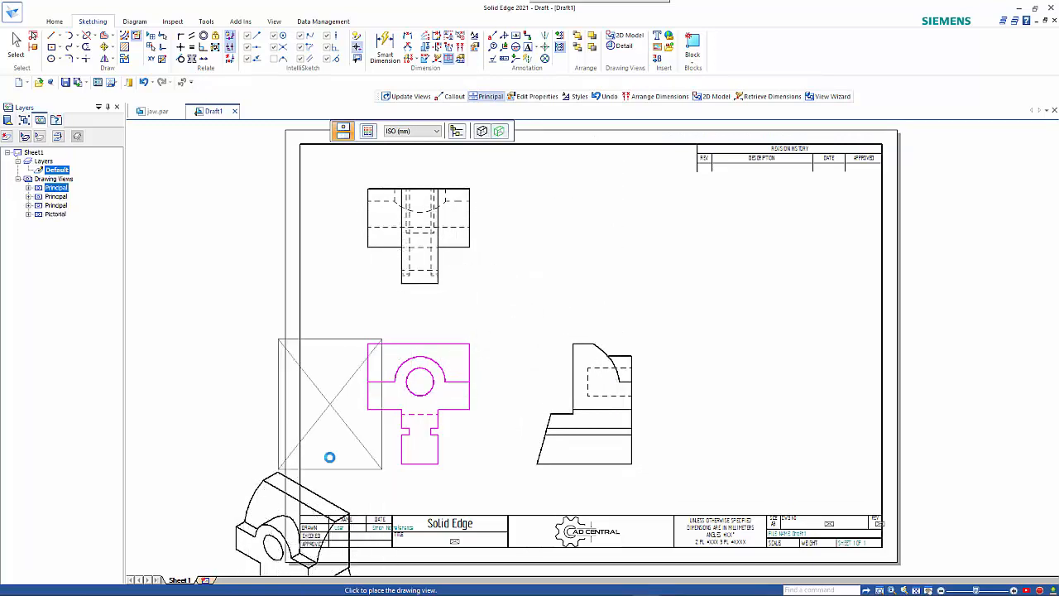
pyautogui.press('Escape')
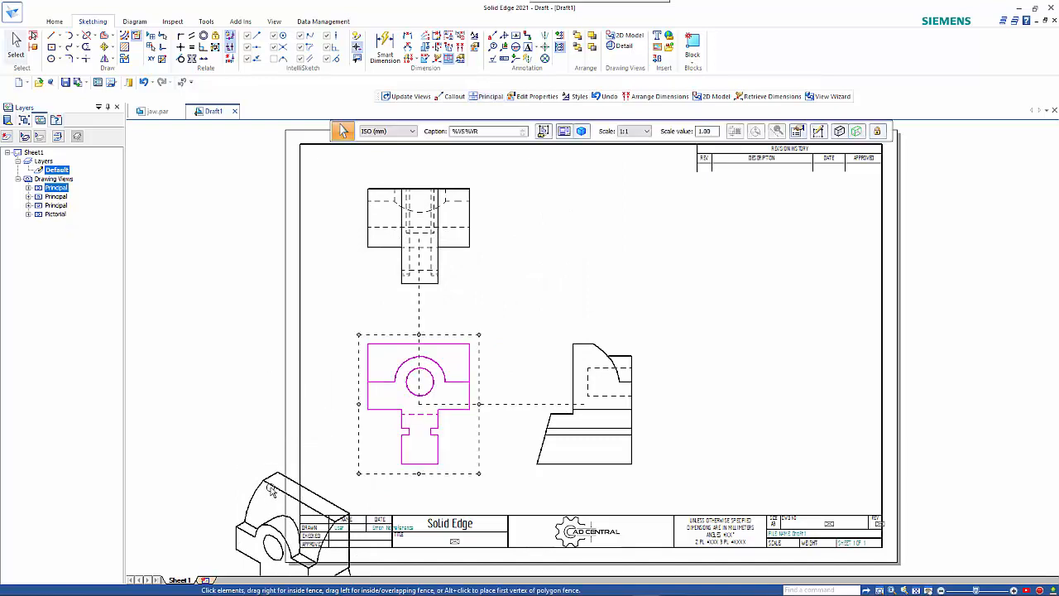
# Move the pictorial view to the sheet's upper-right area below the revision table and set its scale to 1:2.
pyautogui.moveTo(296, 474); pyautogui.dragTo(796, 192)
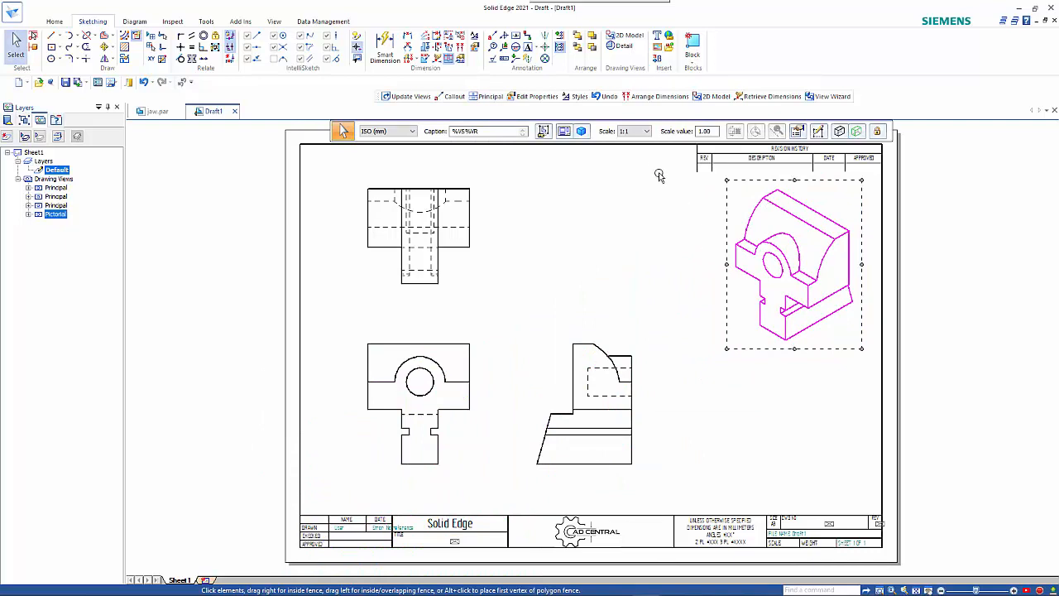
pyautogui.click(646, 131)
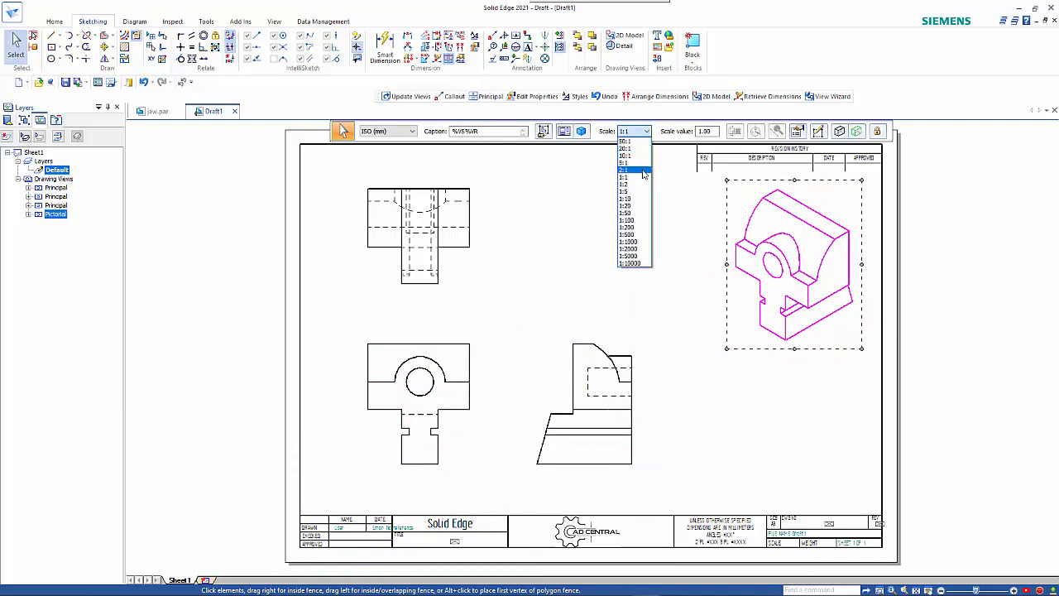
pyautogui.click(635, 168)
pyautogui.click(646, 131)
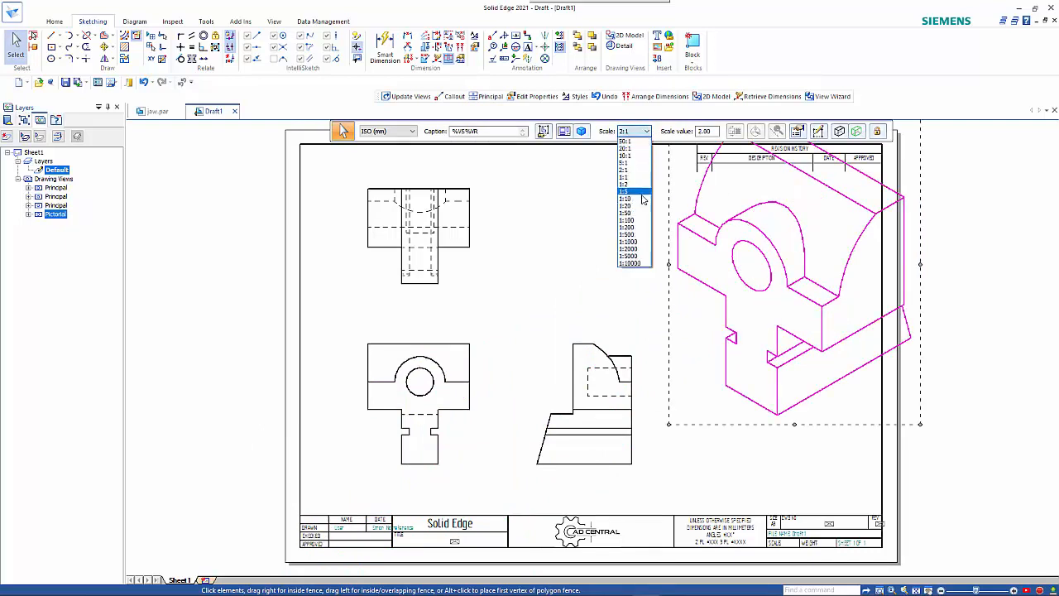
pyautogui.click(640, 184)
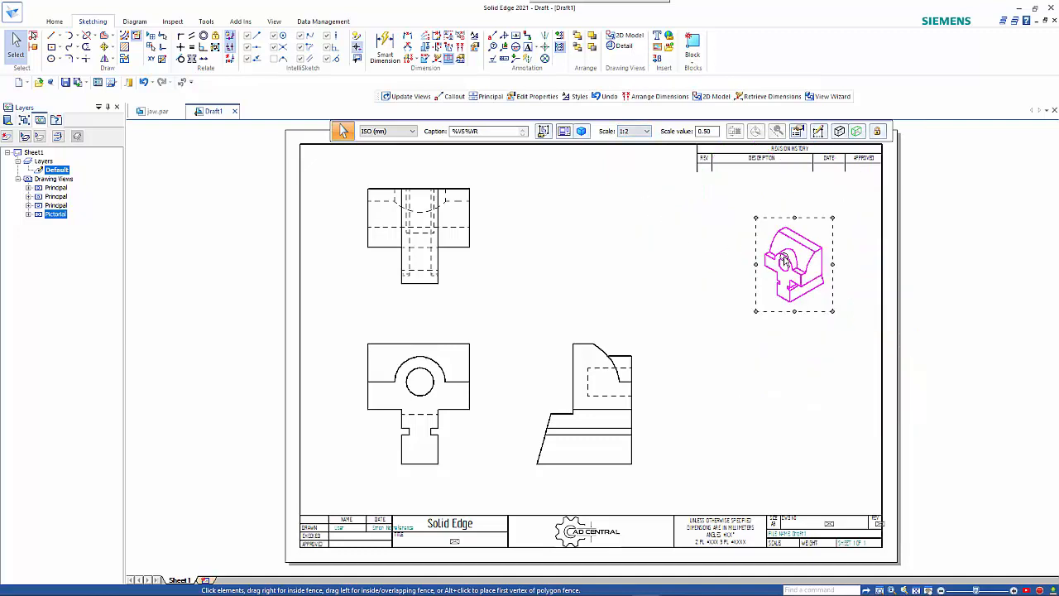
pyautogui.moveTo(778, 246); pyautogui.dragTo(758, 211)
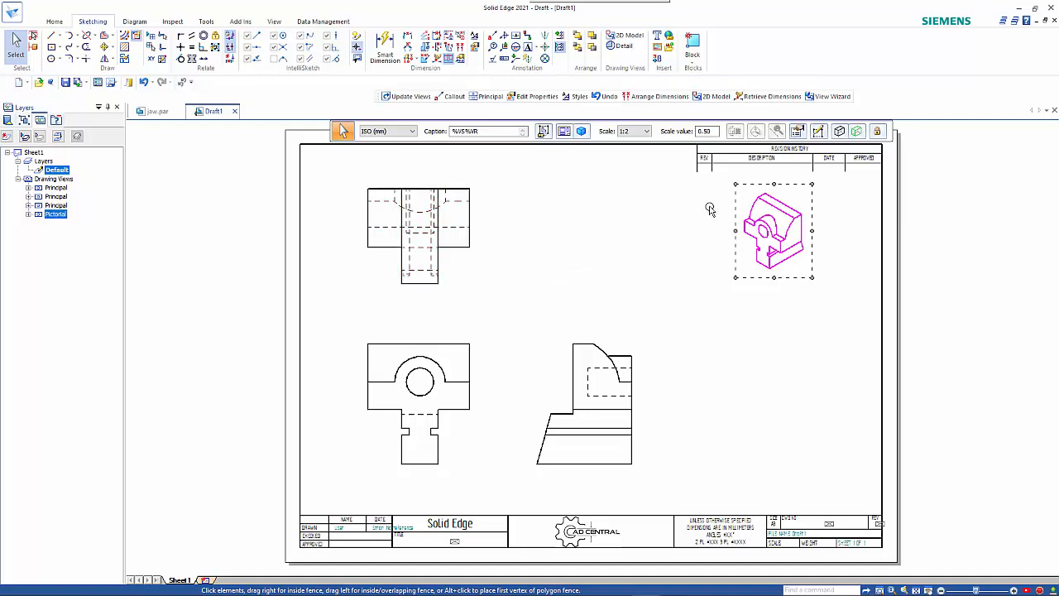
# Shade the pictorial view and update the drawing views.
pyautogui.click(839, 132)
pyautogui.click(844, 181)
pyautogui.click(53, 21)
pyautogui.click(120, 56)
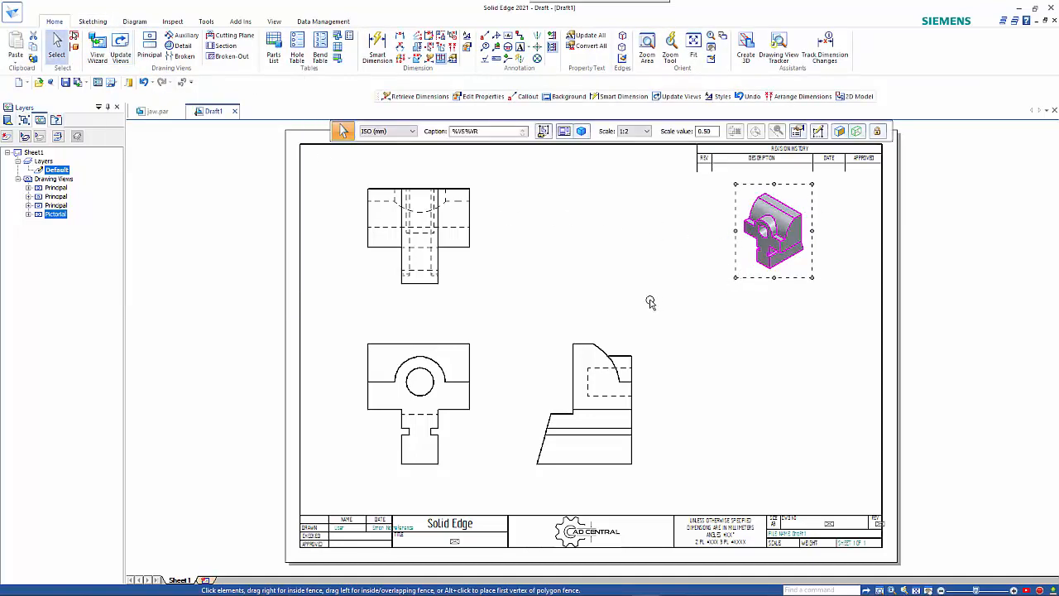
pyautogui.press('Escape')
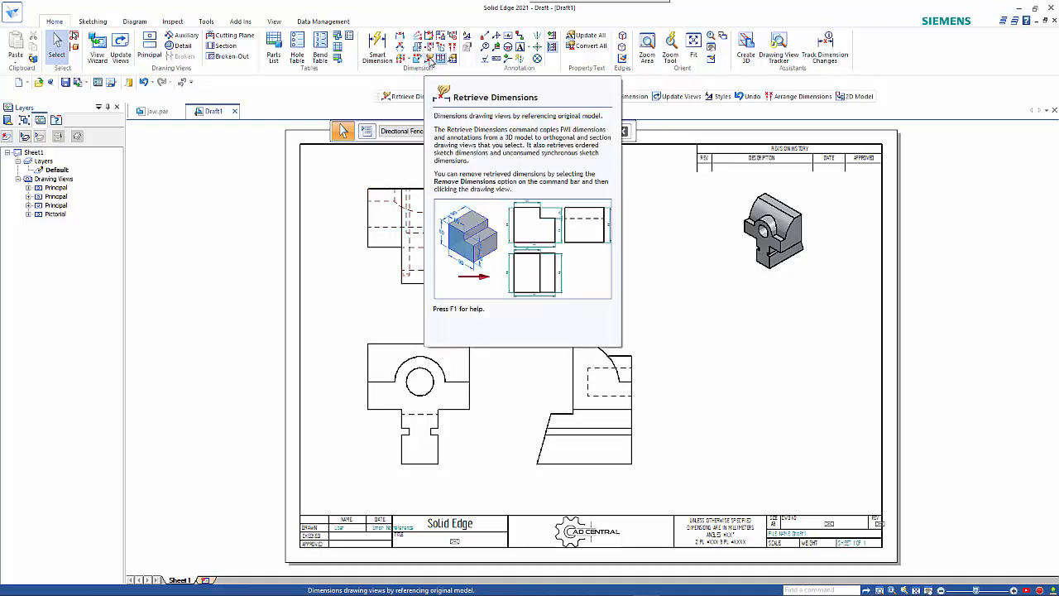
# Retrieve the model dimensions into the upper view, the primary view and the side view.
pyautogui.click(431, 56)
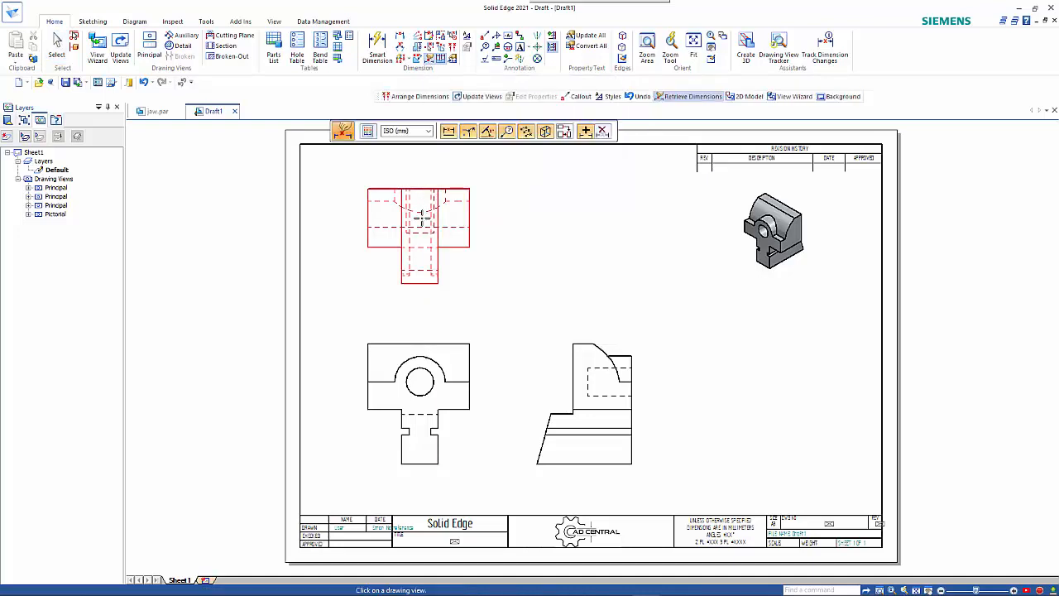
pyautogui.click(436, 229)
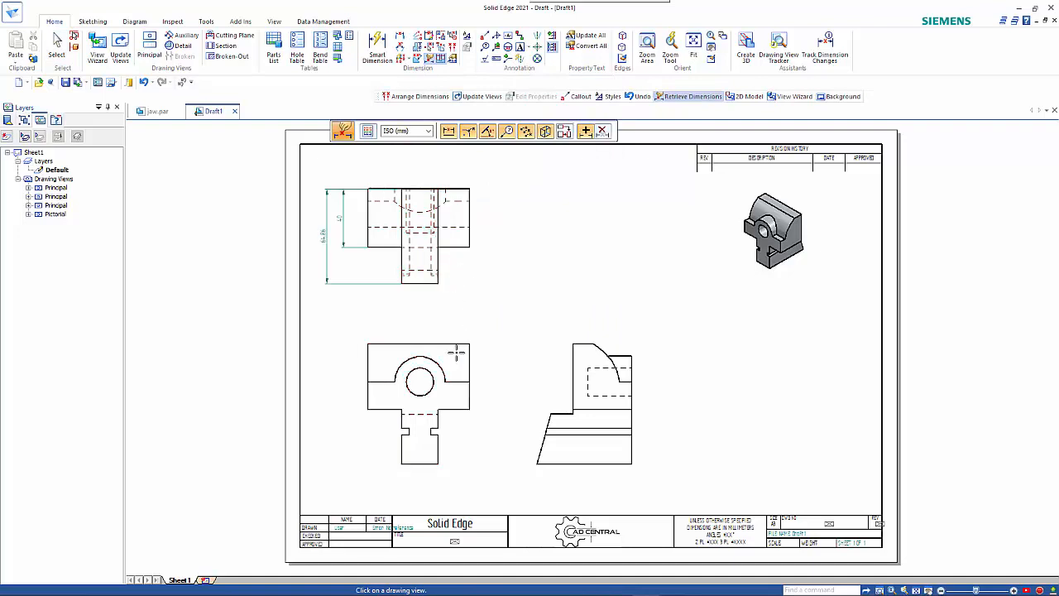
pyautogui.click(454, 340)
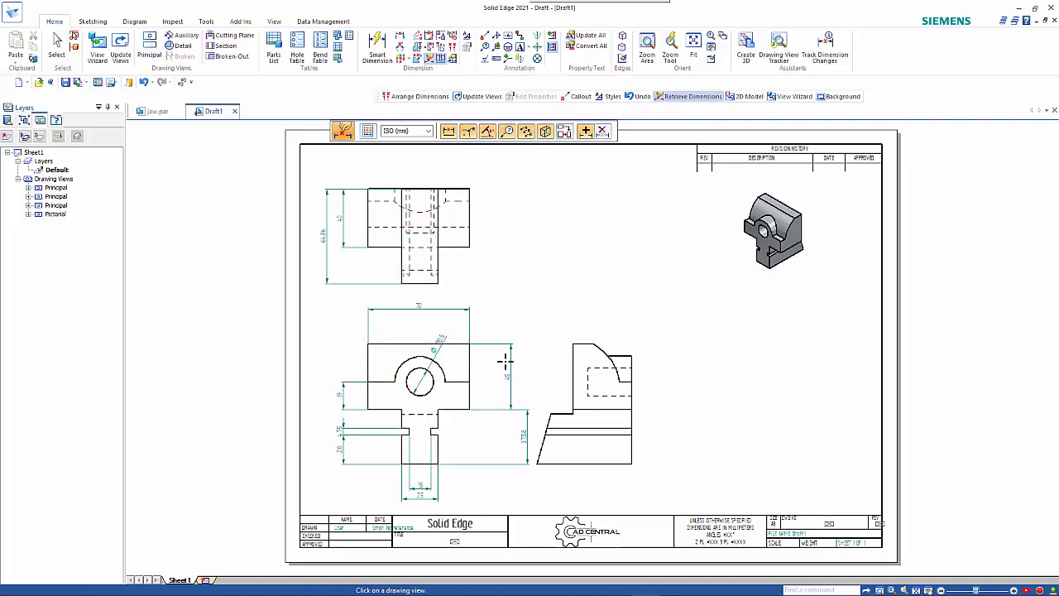
pyautogui.click(566, 365)
pyautogui.press('Escape')
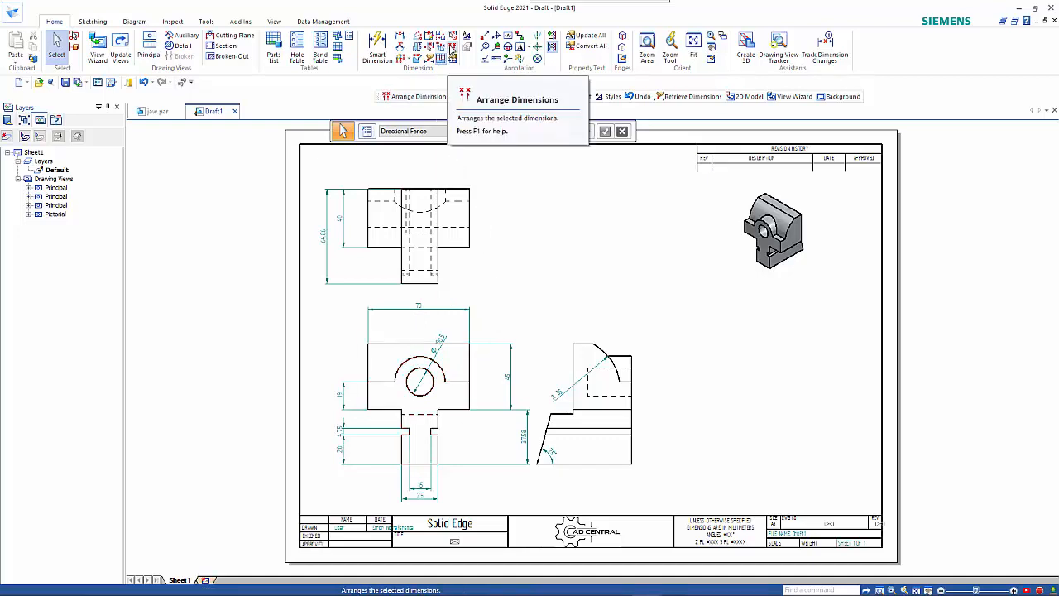
# Arrange the dimensions of the upper view and the primary view with the Arrange Dimensions command.
pyautogui.click(451, 47)
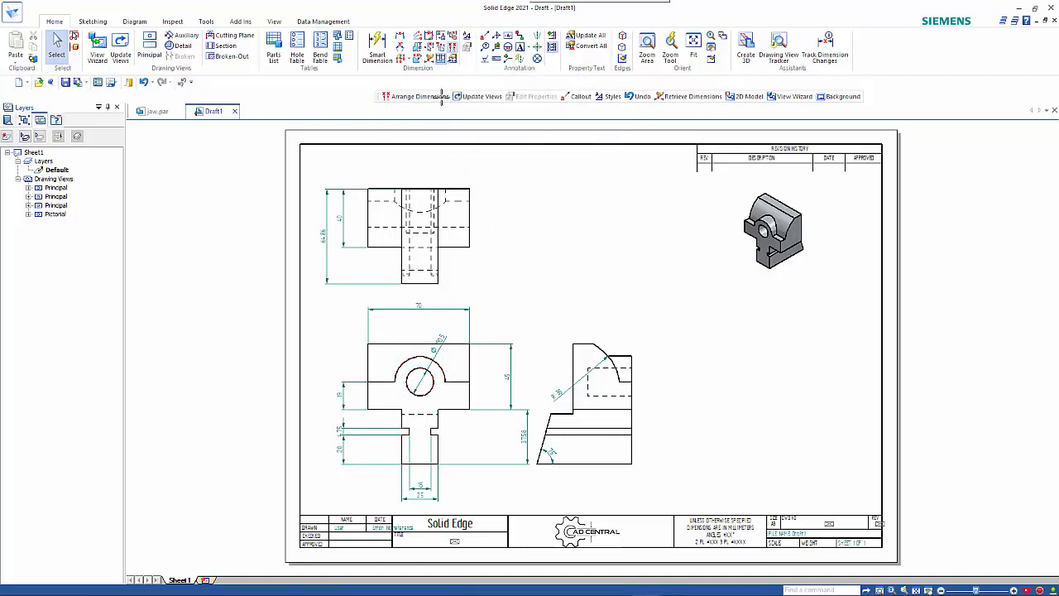
pyautogui.click(383, 246)
pyautogui.rightClick(541, 251)
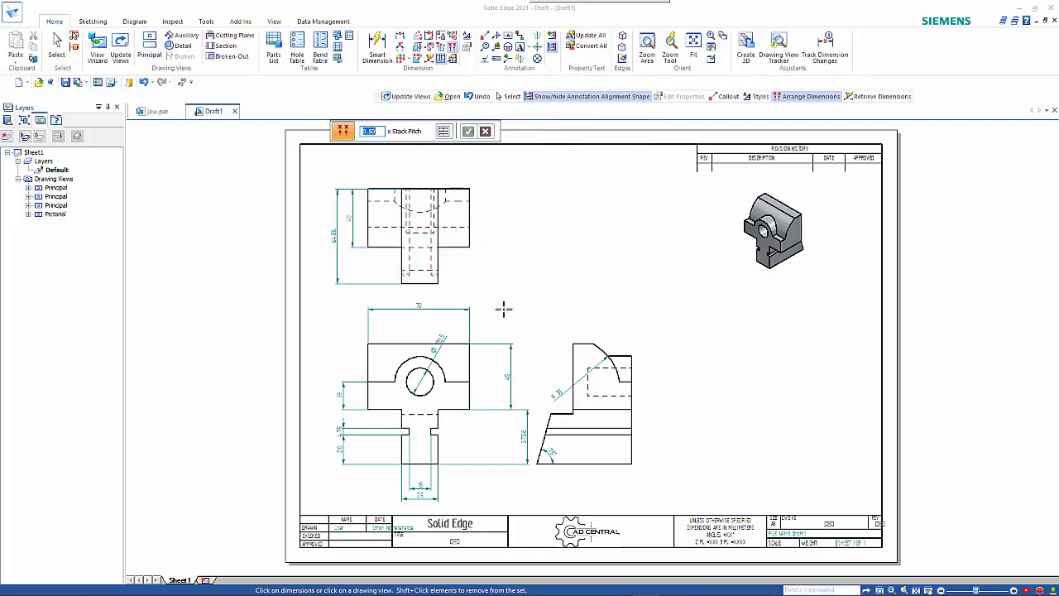
pyautogui.click(391, 385)
pyautogui.rightClick(336, 362)
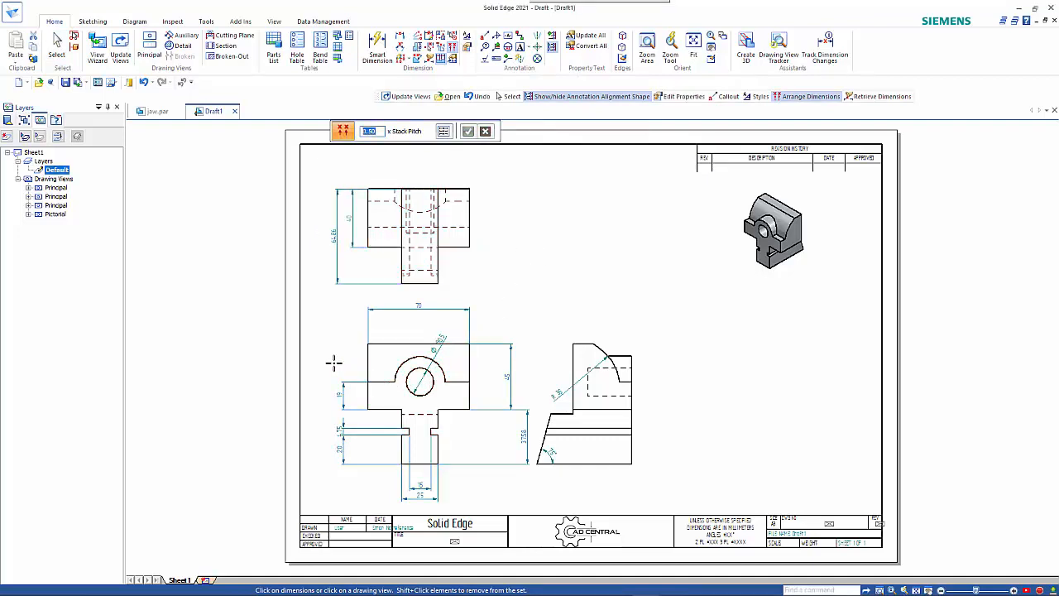
pyautogui.press('Escape')
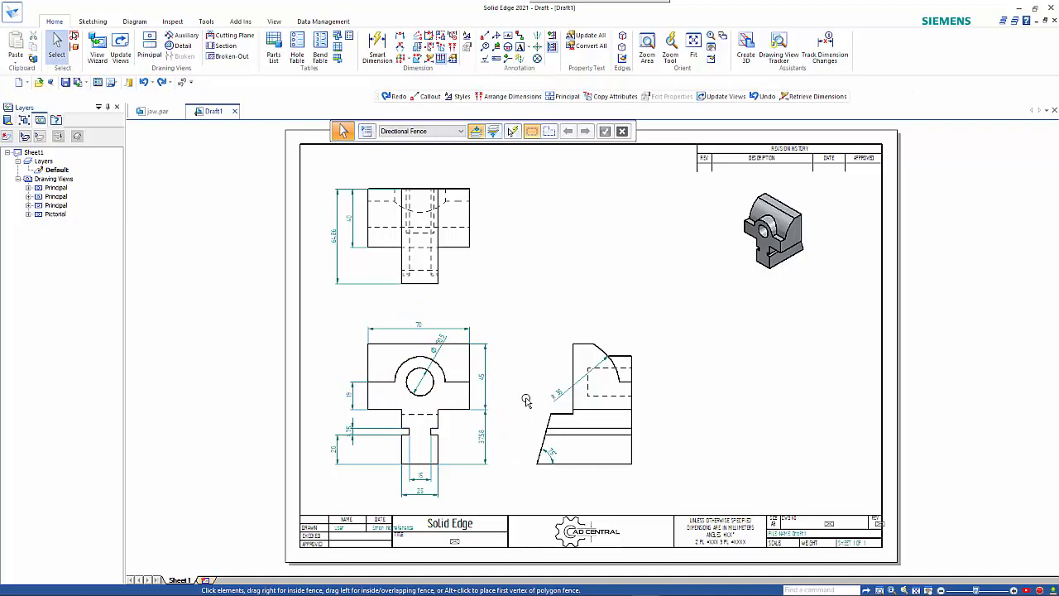
# Set the text orientation of the side view's radius dimension to Horizontal in its dimension properties.
pyautogui.click(558, 398)
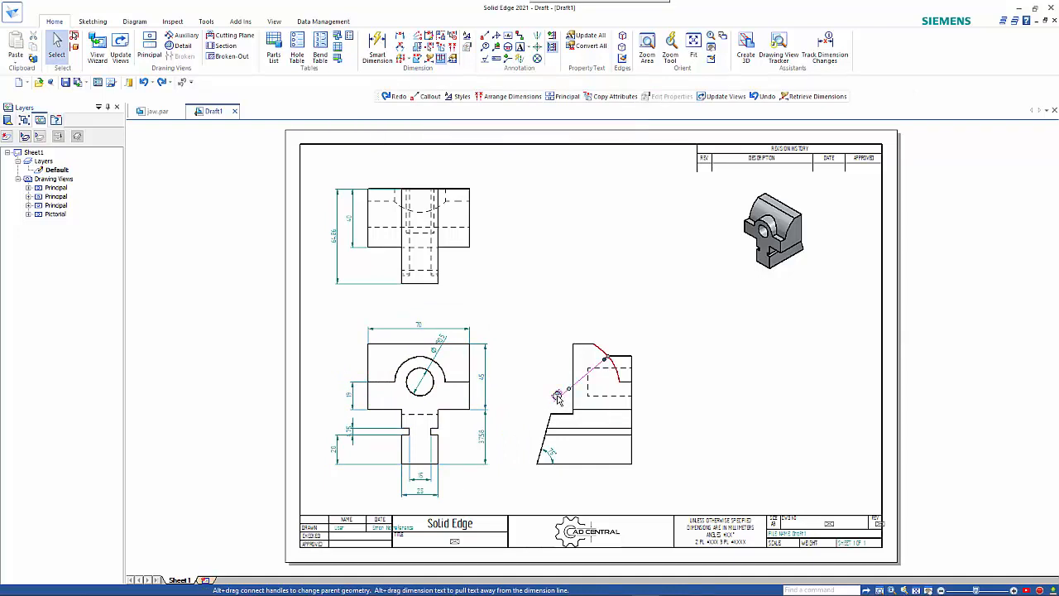
pyautogui.rightClick(558, 398)
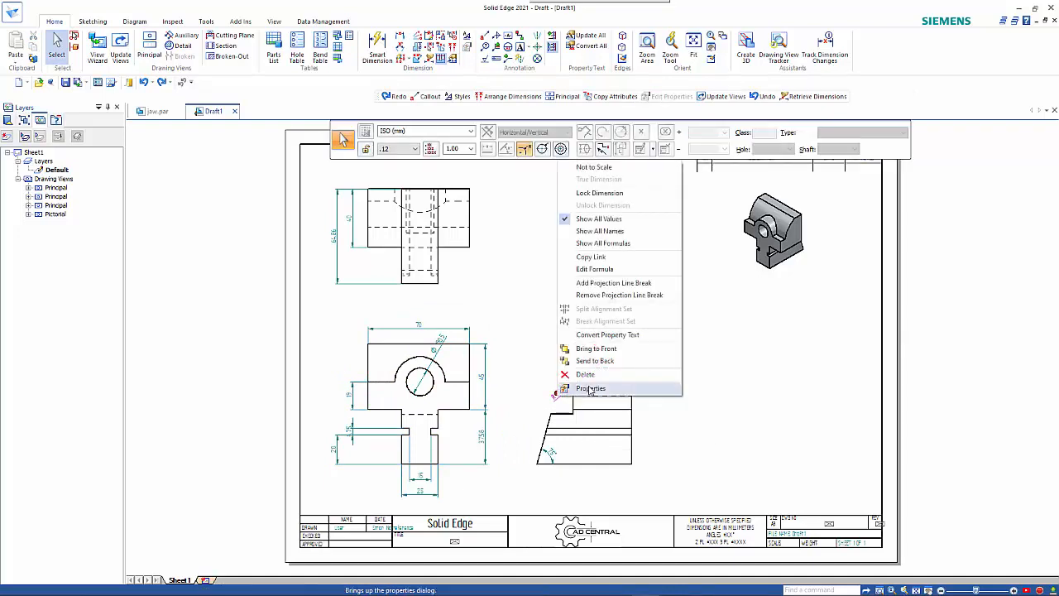
pyautogui.click(586, 389)
pyautogui.moveTo(537, 134); pyautogui.dragTo(759, 133)
pyautogui.click(759, 153)
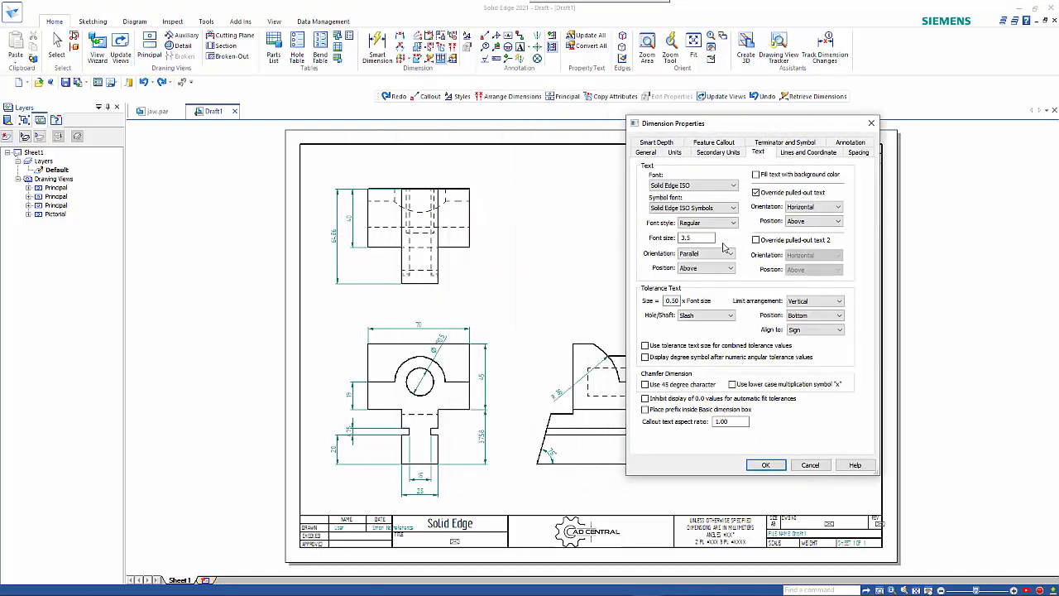
pyautogui.click(705, 254)
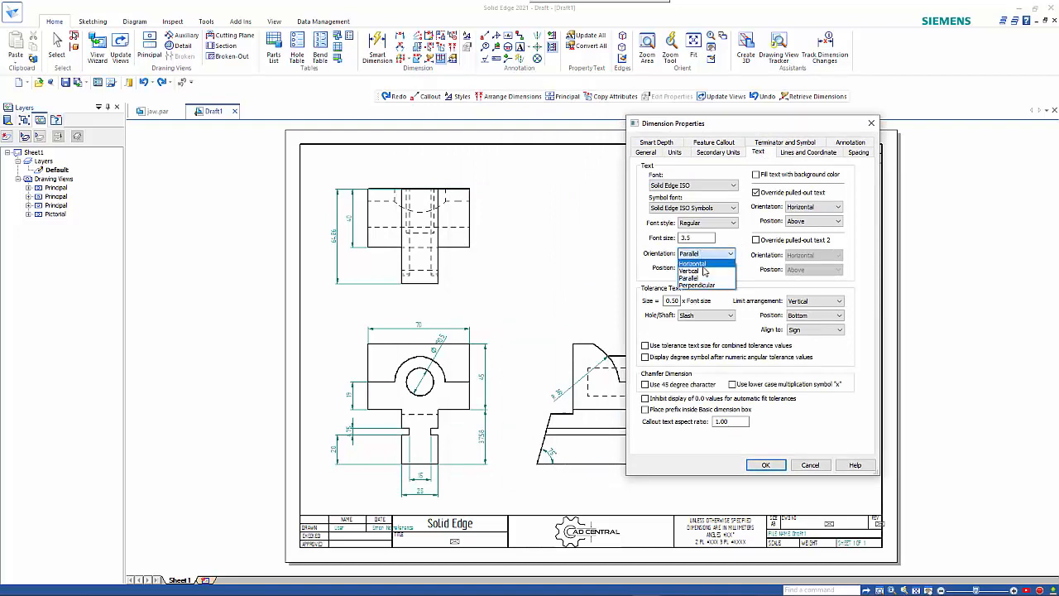
pyautogui.click(704, 264)
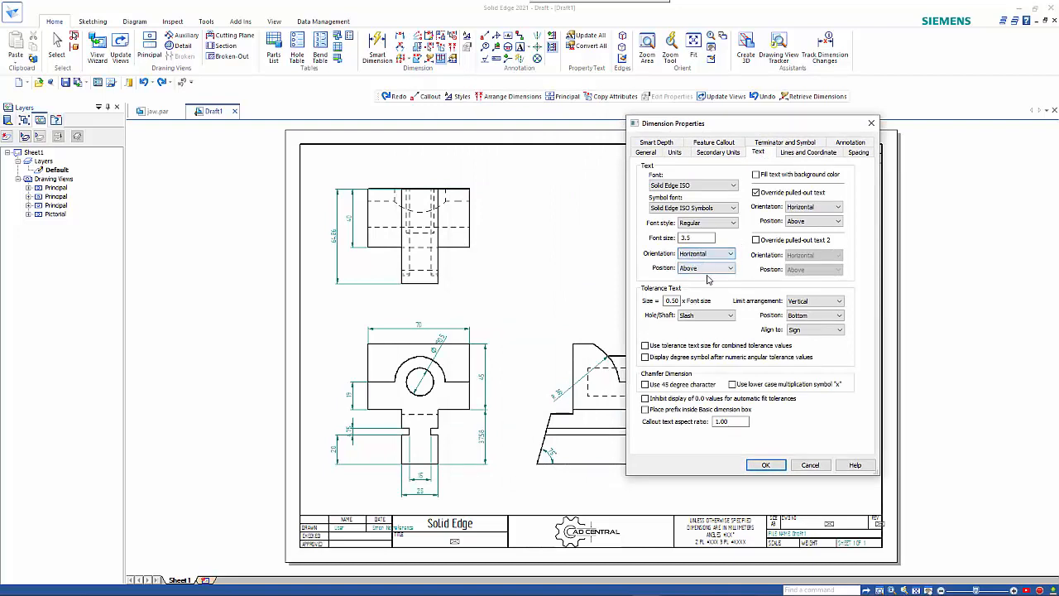
pyautogui.click(766, 465)
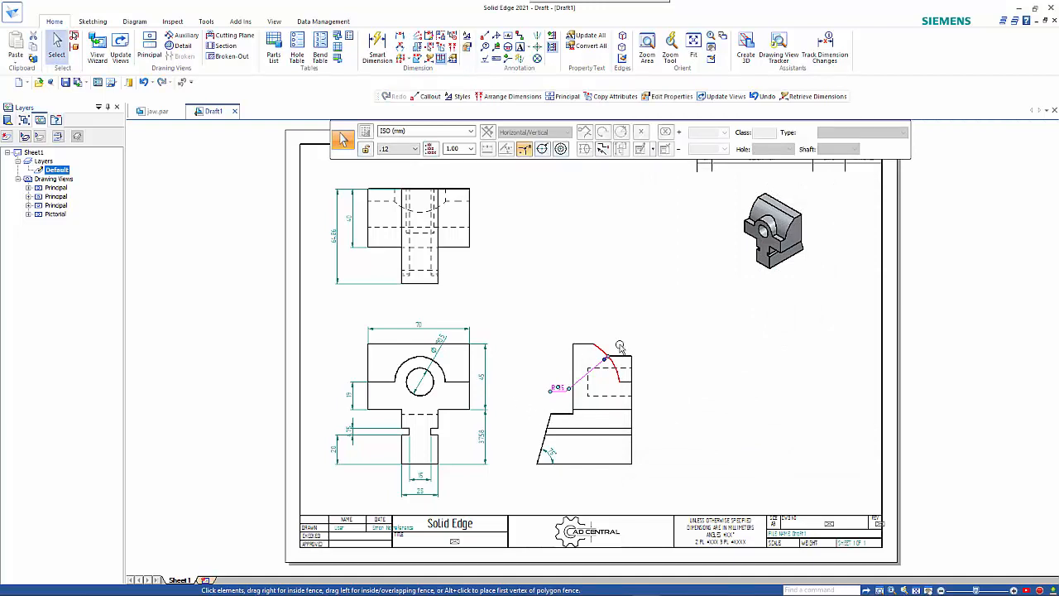
pyautogui.click(596, 272)
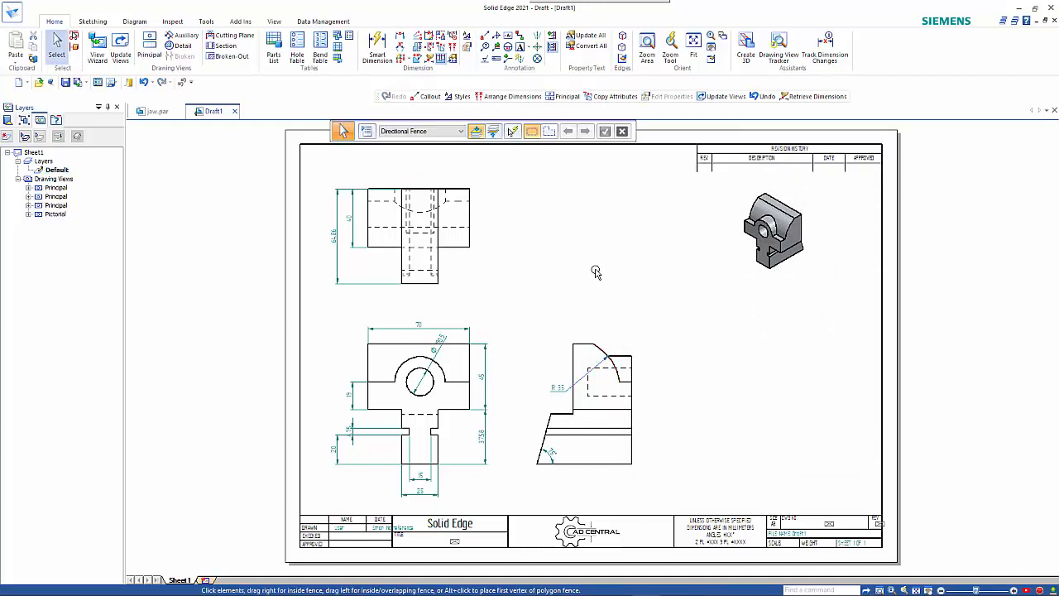
# Copy the Style attribute from the side view's radius dimension to the primary view's hole diameter dimension.
pyautogui.click(435, 354)
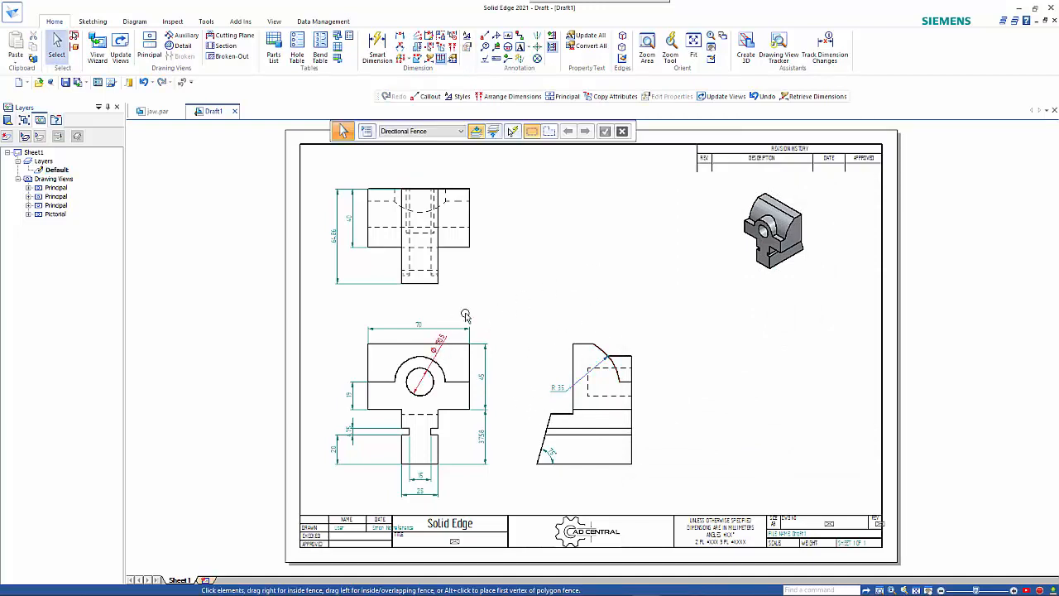
pyautogui.click(443, 52)
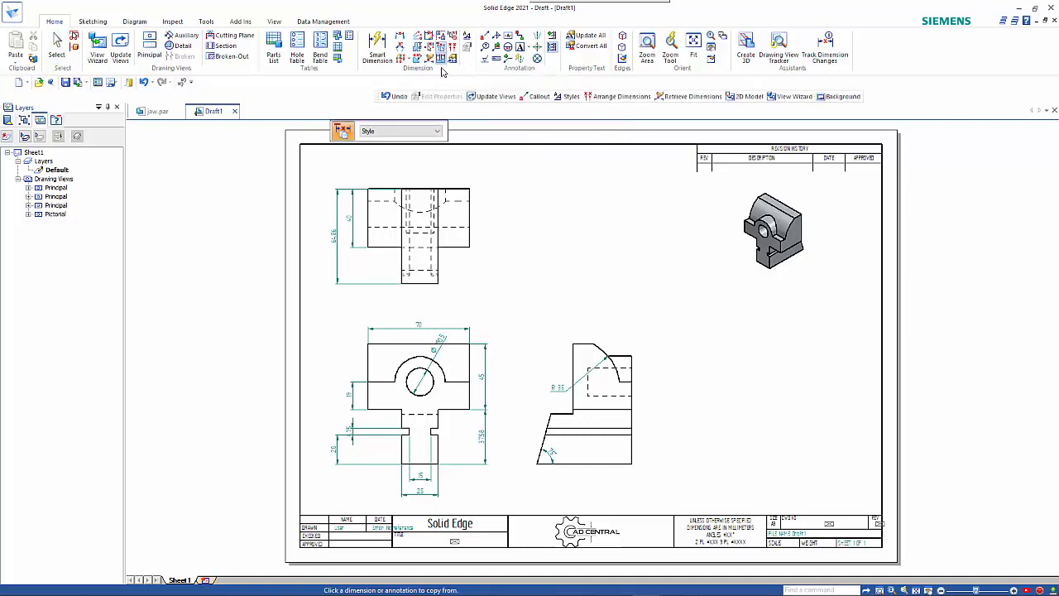
pyautogui.click(425, 132)
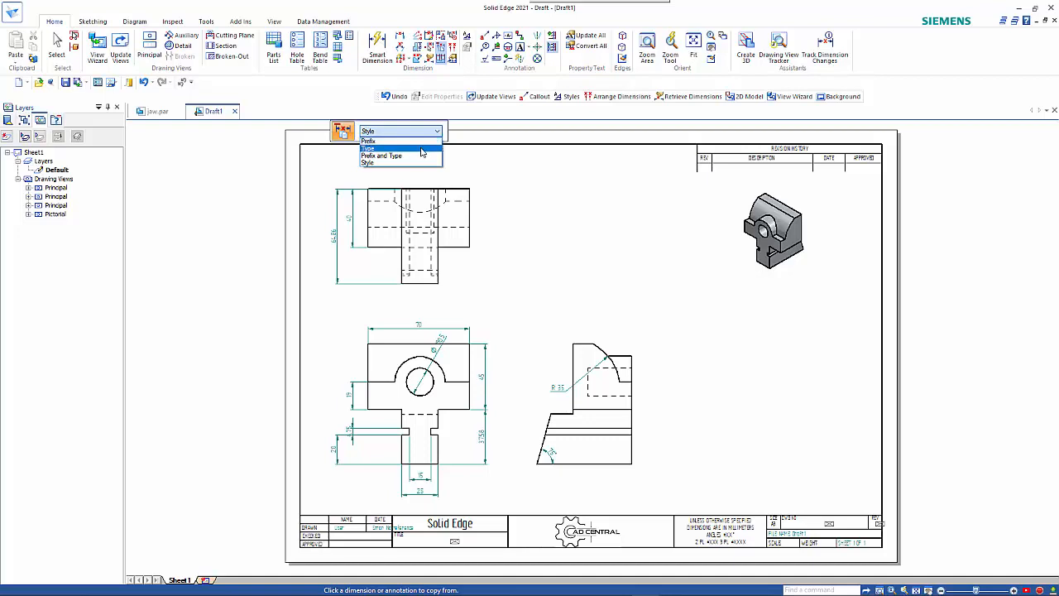
pyautogui.click(420, 163)
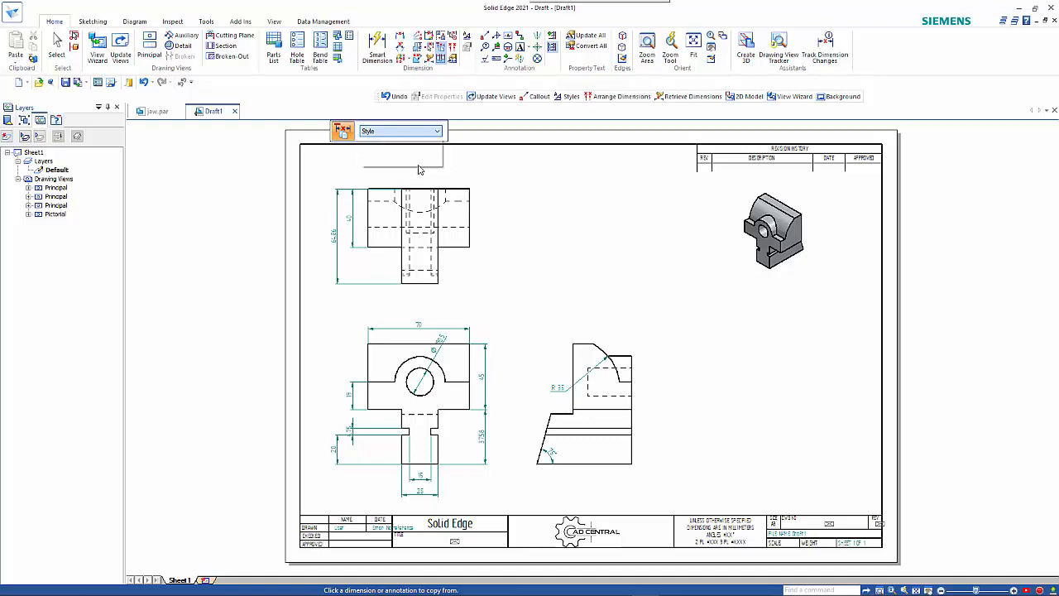
pyautogui.click(556, 387)
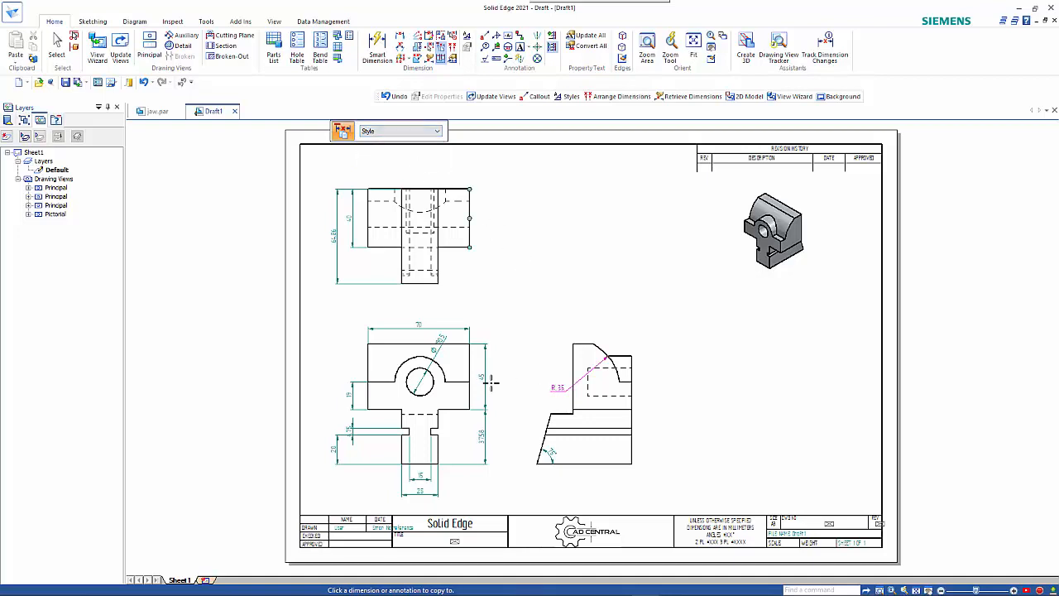
pyautogui.click(436, 354)
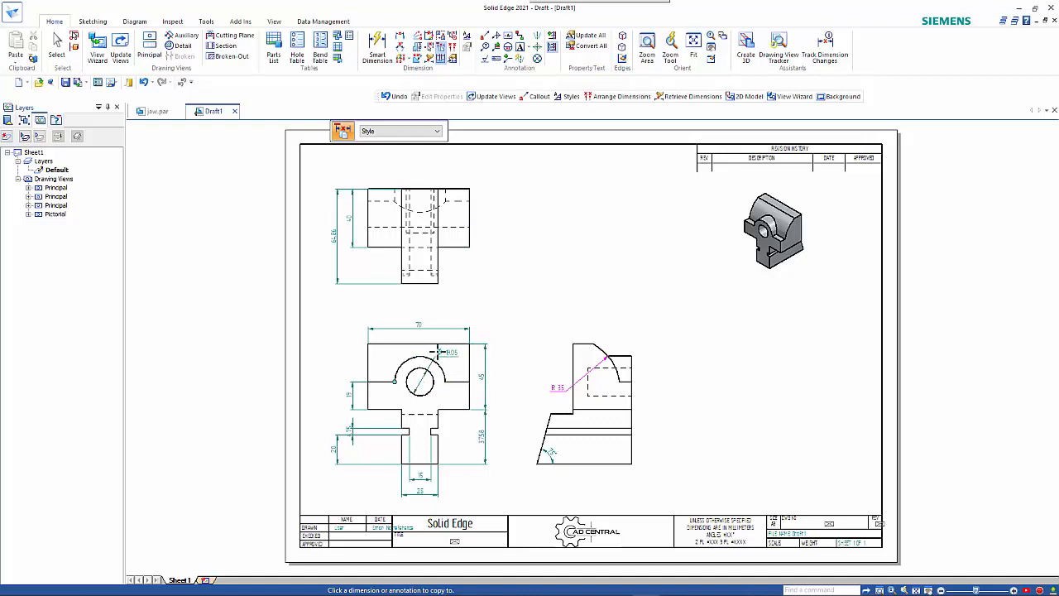
pyautogui.rightClick(516, 280)
pyautogui.press('Escape')
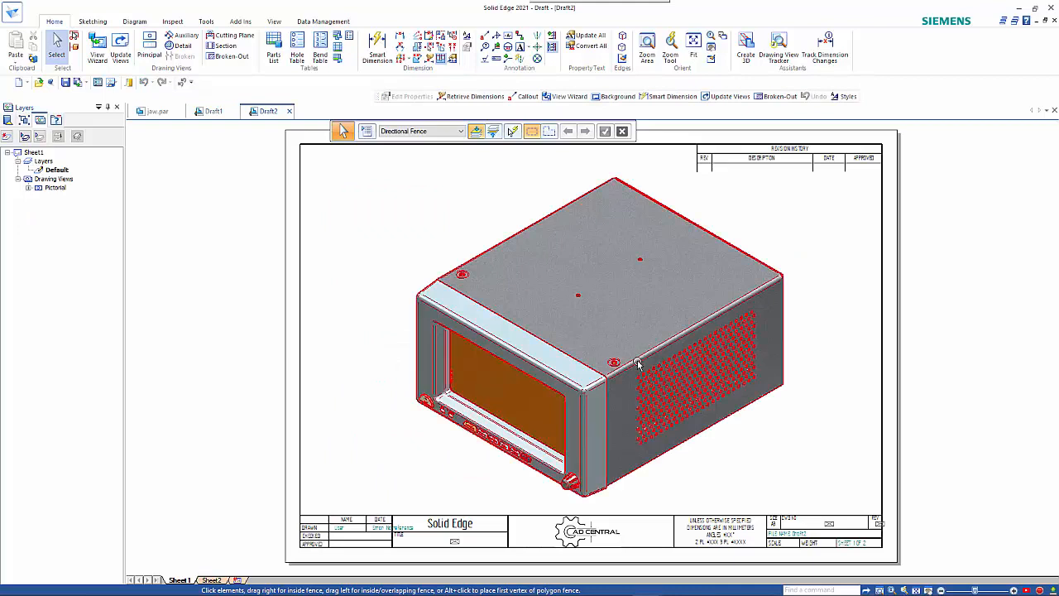
# In the pictorial view's properties in Draft2, stop deriving Lid.psm:1's reference display from the assembly and display it as reference.
pyautogui.click(766, 290)
pyautogui.rightClick(766, 289)
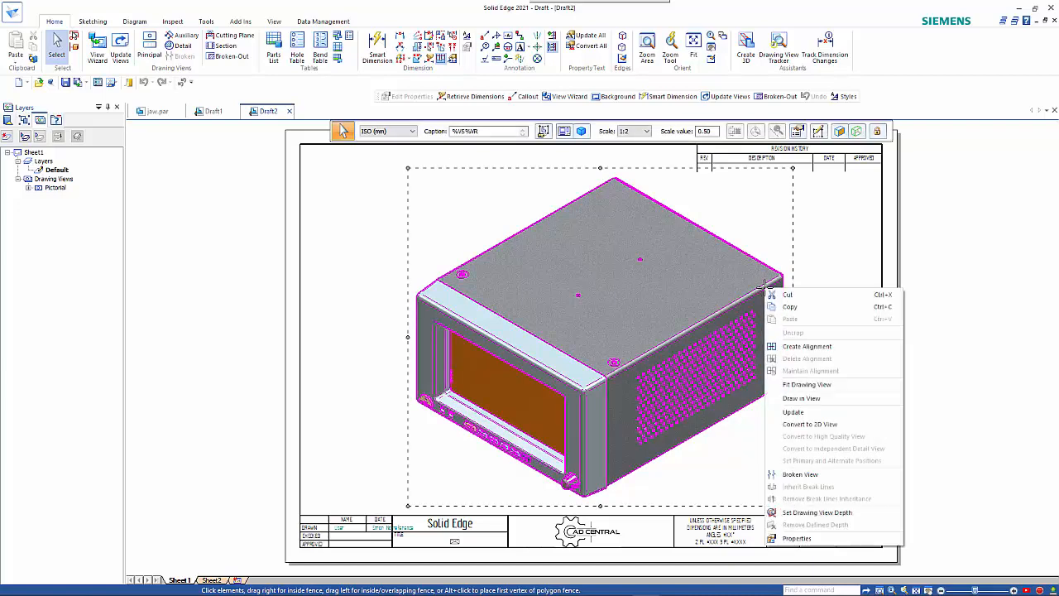
pyautogui.click(813, 540)
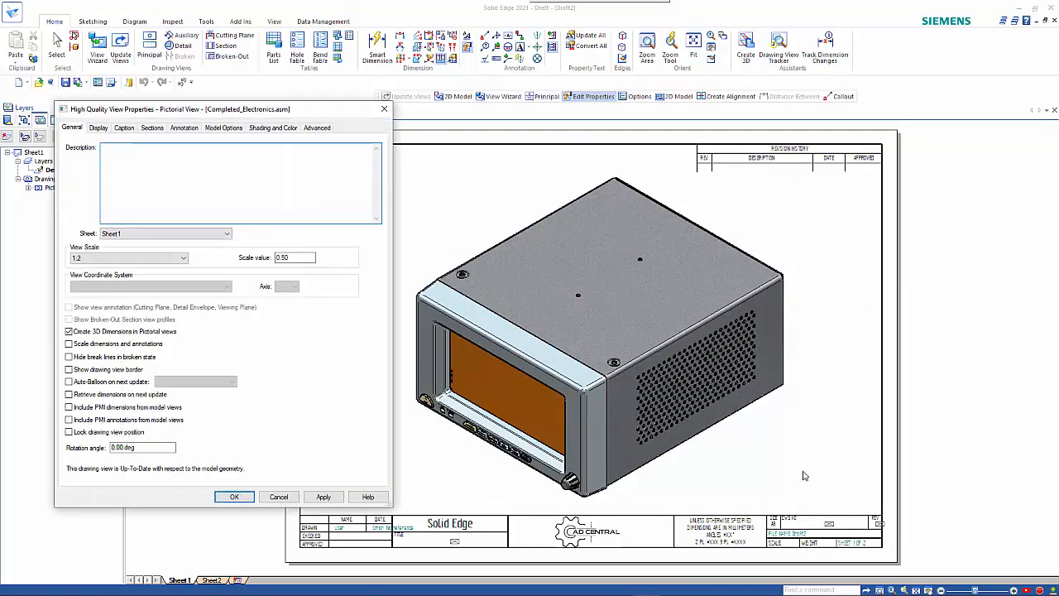
pyautogui.click(99, 129)
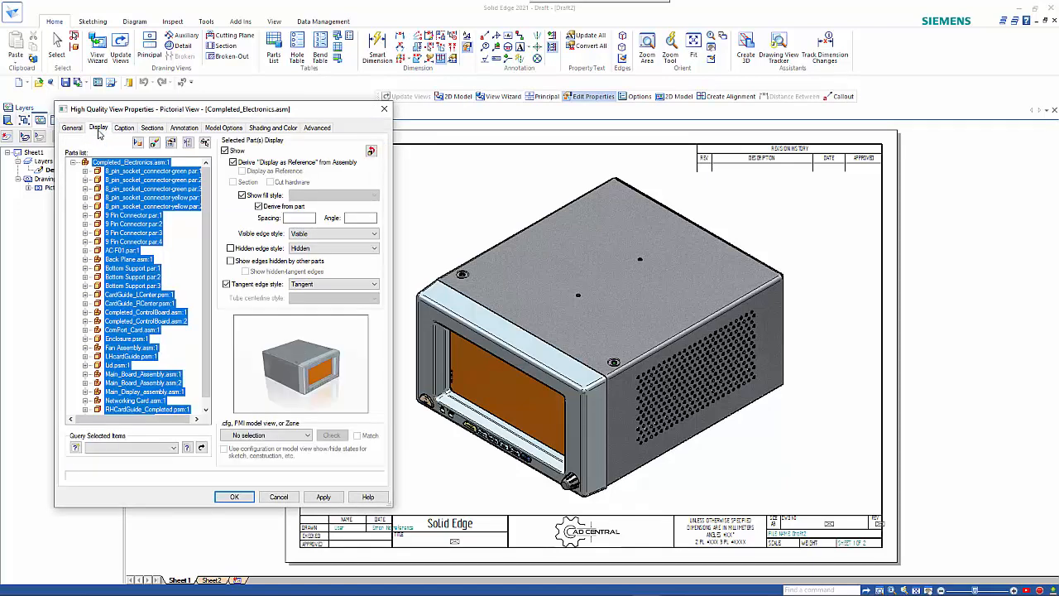
pyautogui.moveTo(205, 259); pyautogui.dragTo(207, 279)
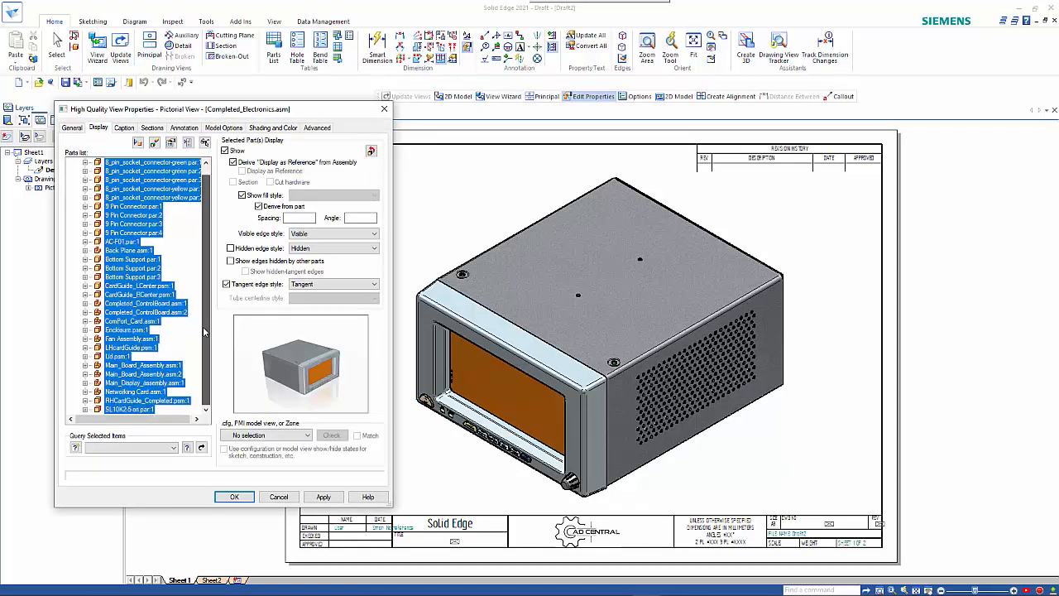
pyautogui.click(101, 358)
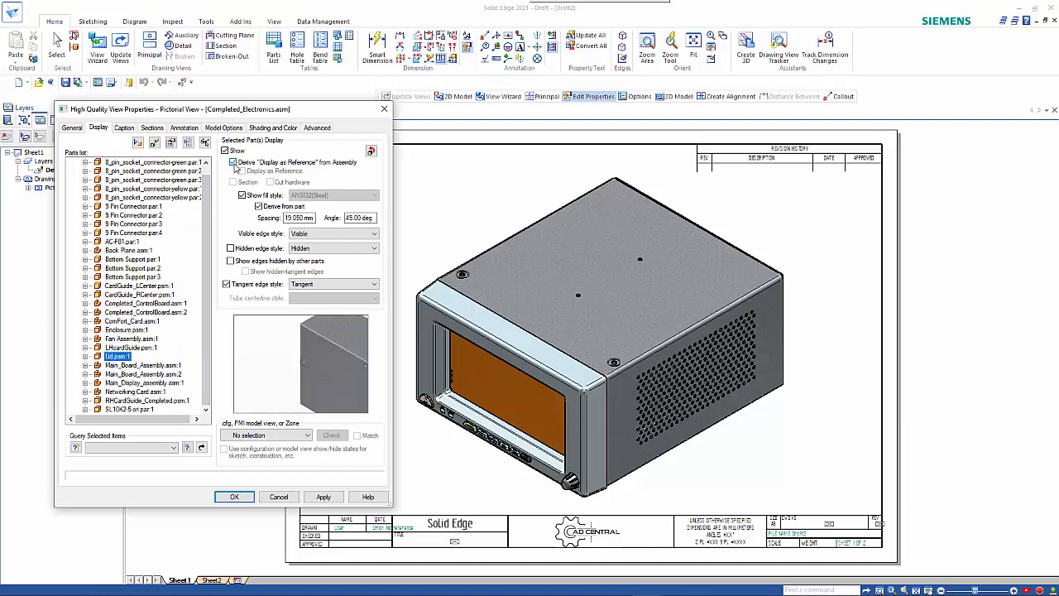
pyautogui.click(233, 162)
pyautogui.click(243, 171)
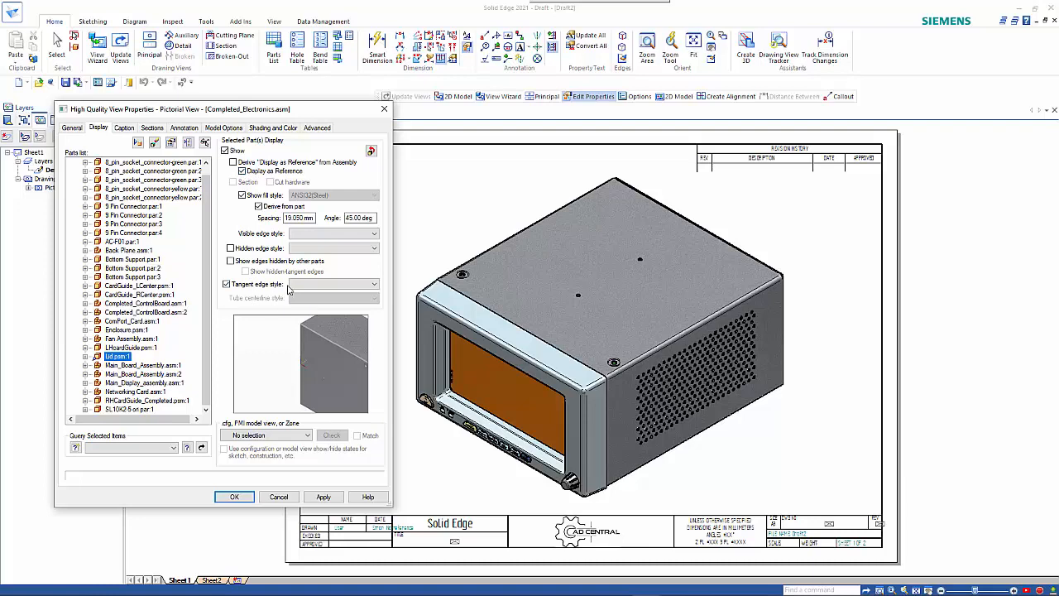
pyautogui.click(234, 497)
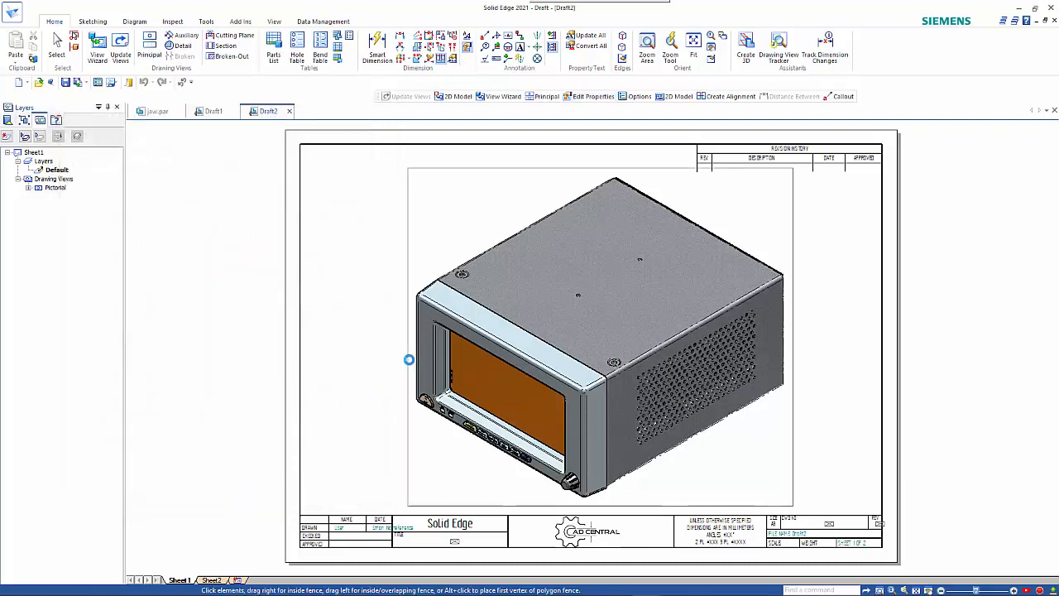
# Update the pictorial view of the electronics assembly and clear the selection.
pyautogui.click(614, 202)
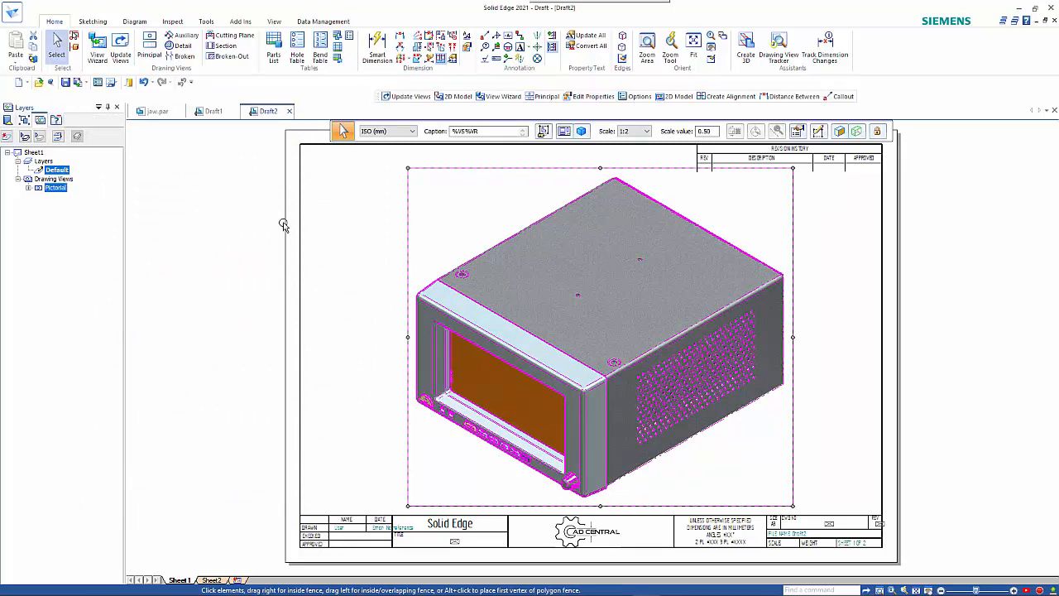
pyautogui.click(121, 45)
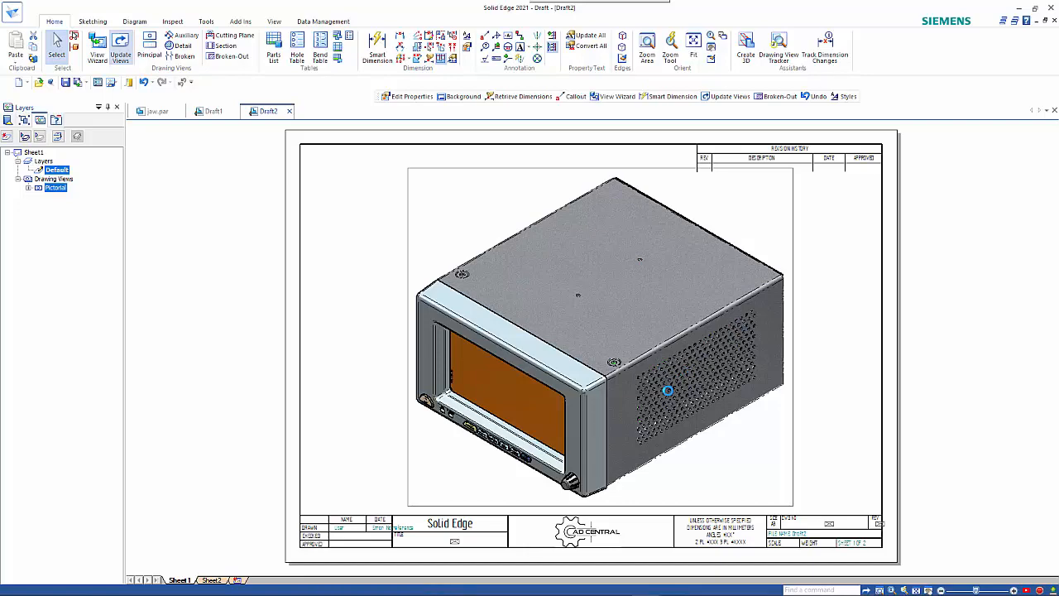
pyautogui.click(667, 391)
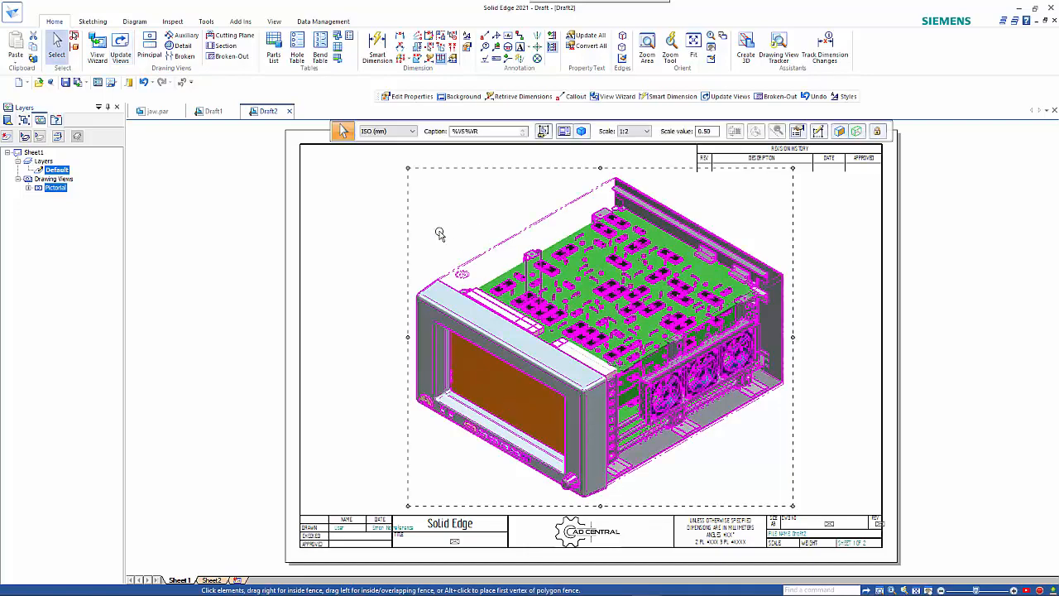
pyautogui.click(371, 250)
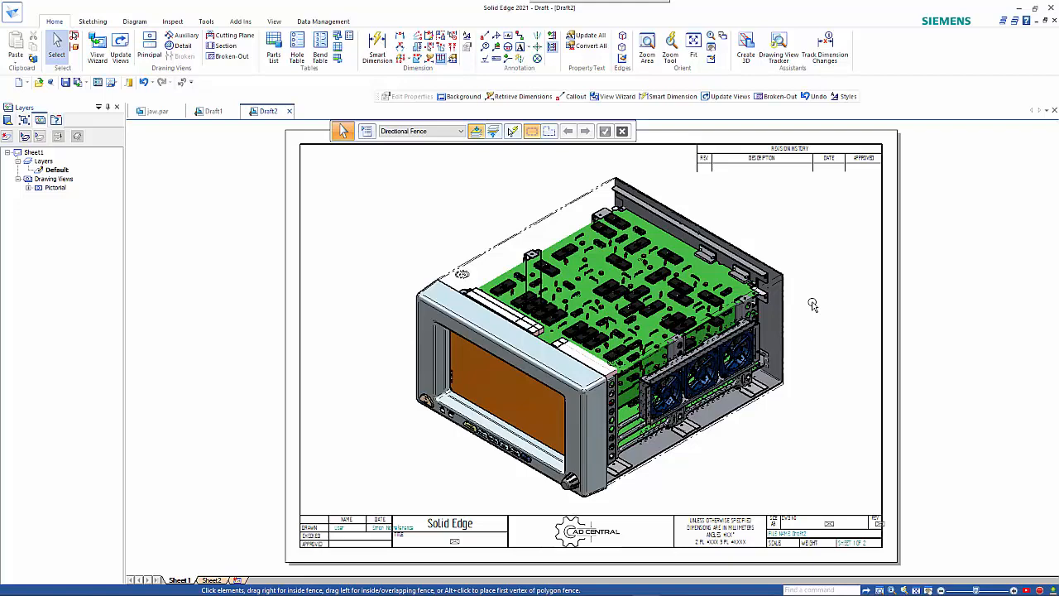
pyautogui.click(792, 378)
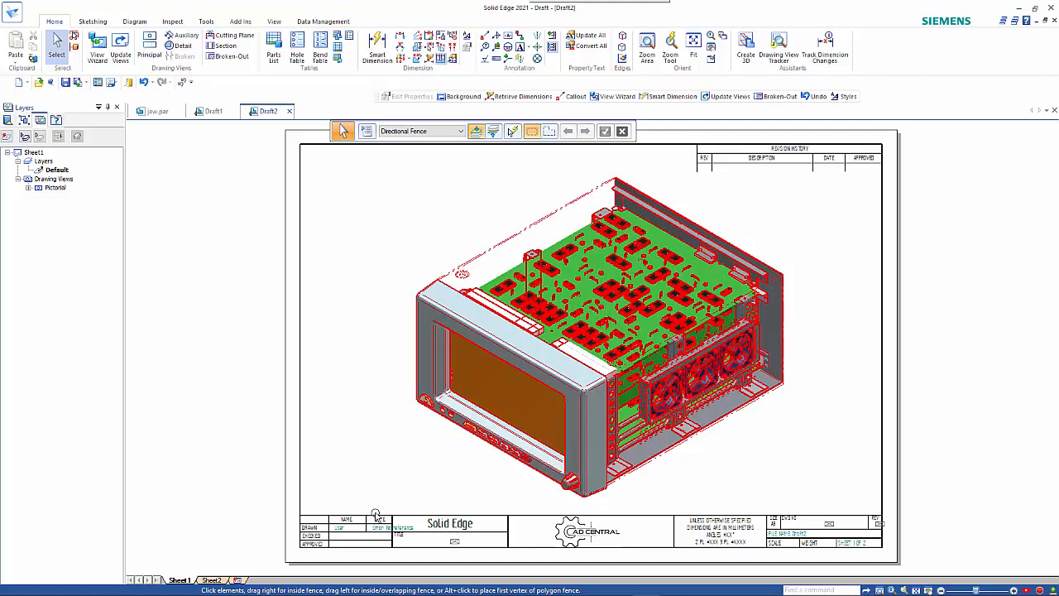
# On Sheet2, start a broken-out section on the top view and draw a circular profile around its lower-right corner.
pyautogui.click(216, 579)
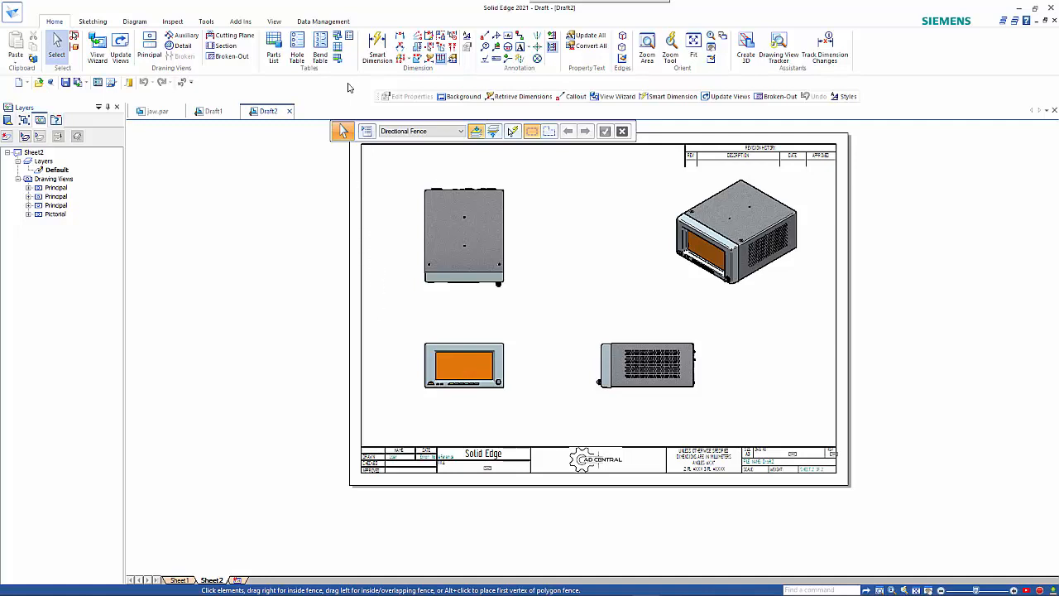
pyautogui.click(230, 56)
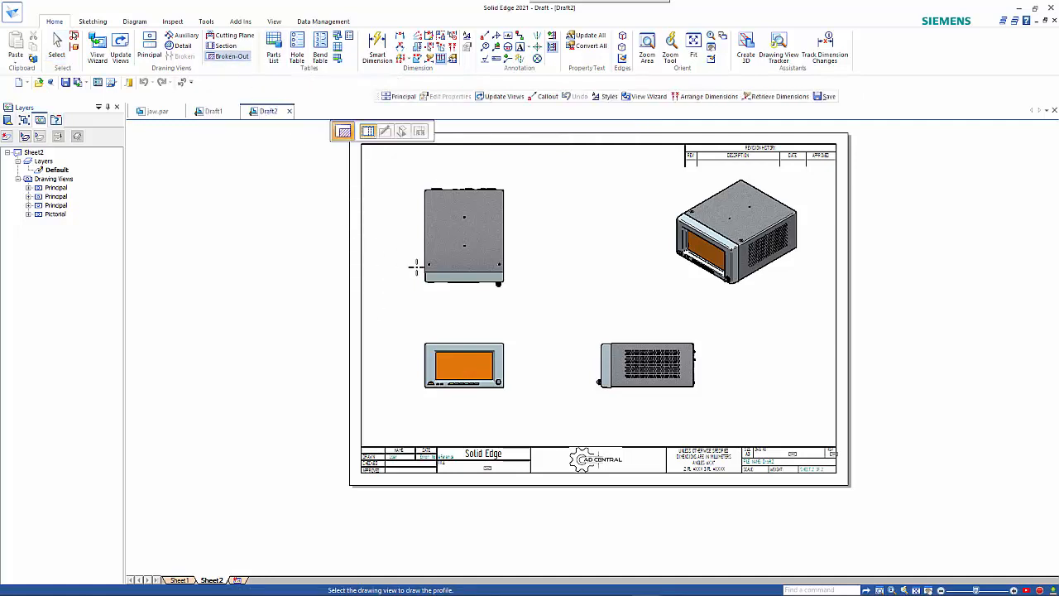
pyautogui.click(469, 286)
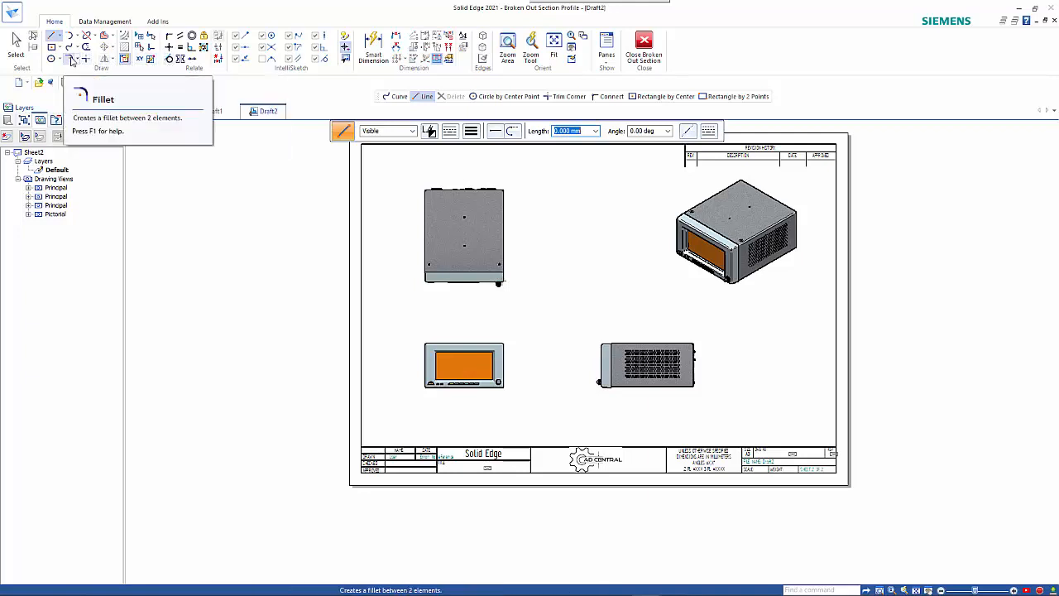
pyautogui.click(50, 59)
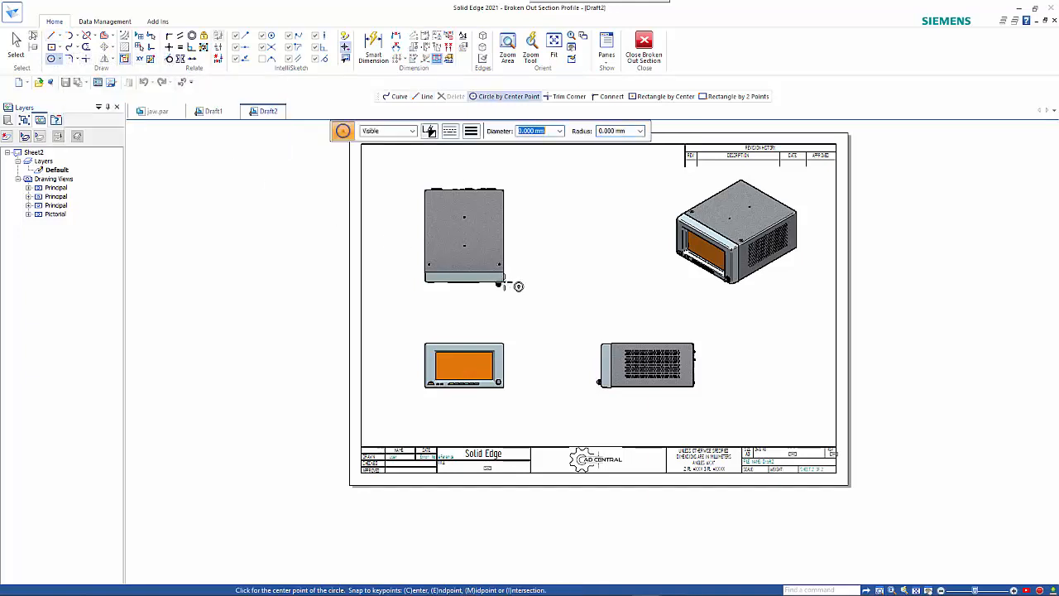
pyautogui.click(498, 283)
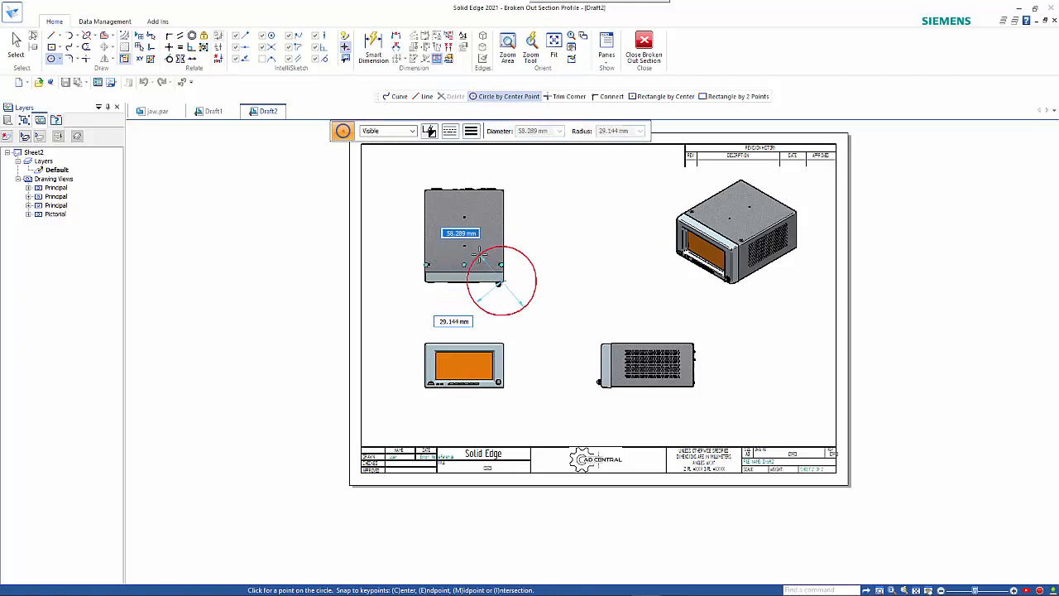
pyautogui.click(483, 256)
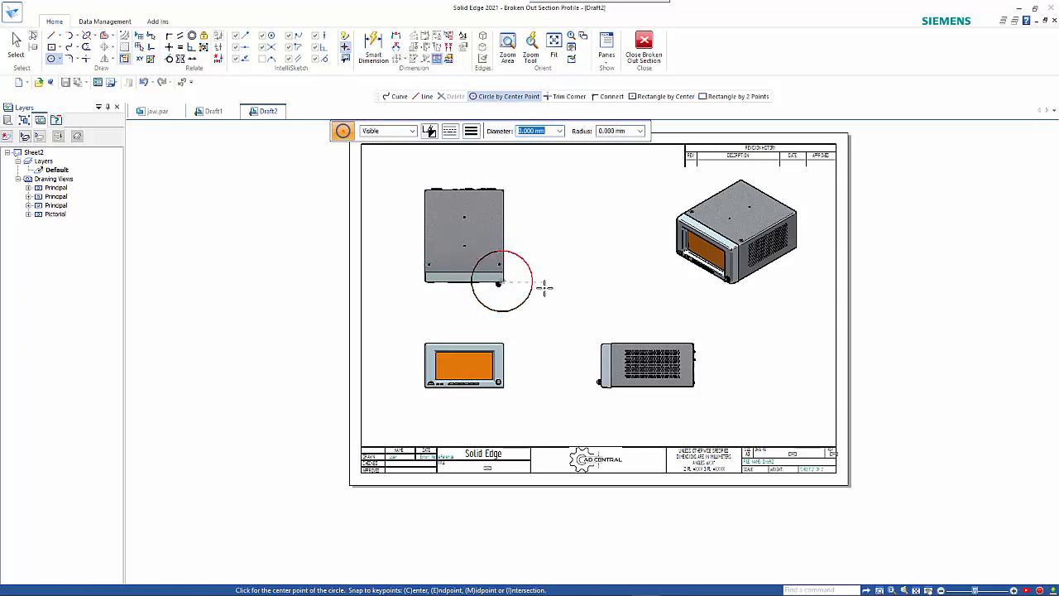
# Finish the broken-out profile, set the cut depth near the front view's lower half, and apply the cutout to the pictorial view.
pyautogui.click(644, 60)
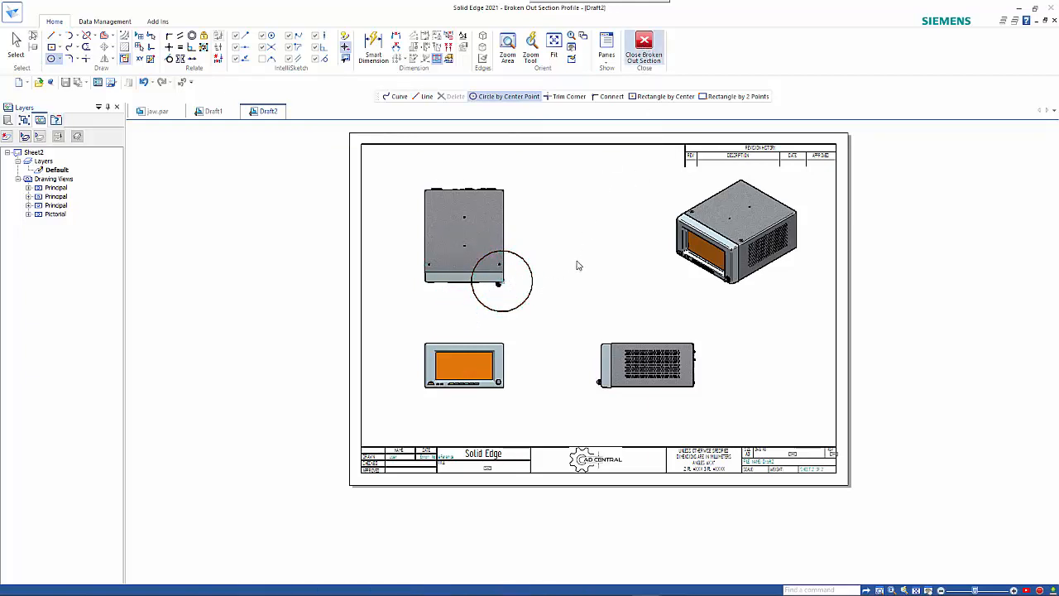
pyautogui.click(524, 369)
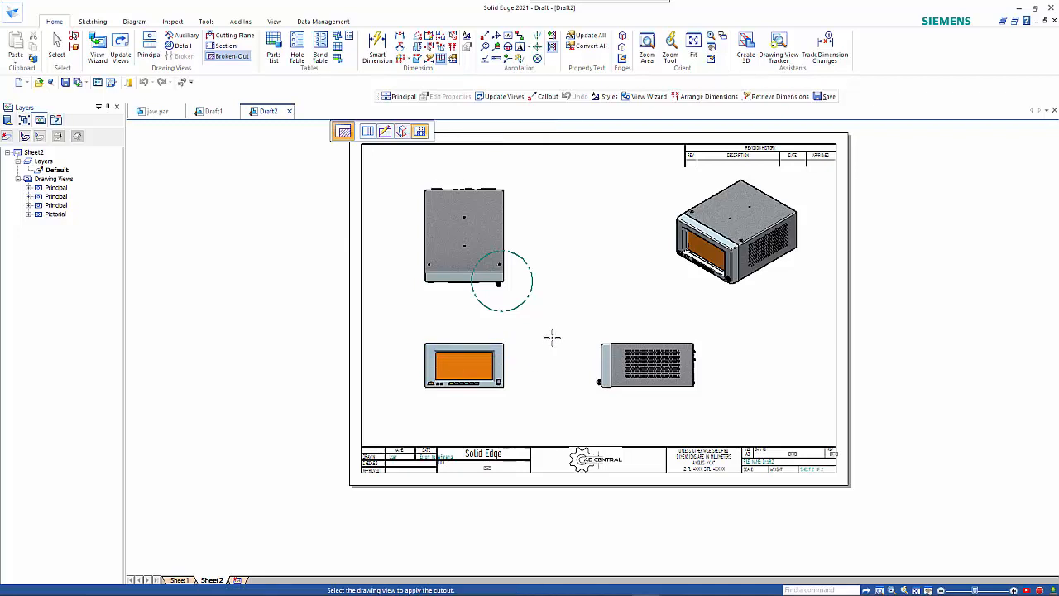
pyautogui.click(685, 222)
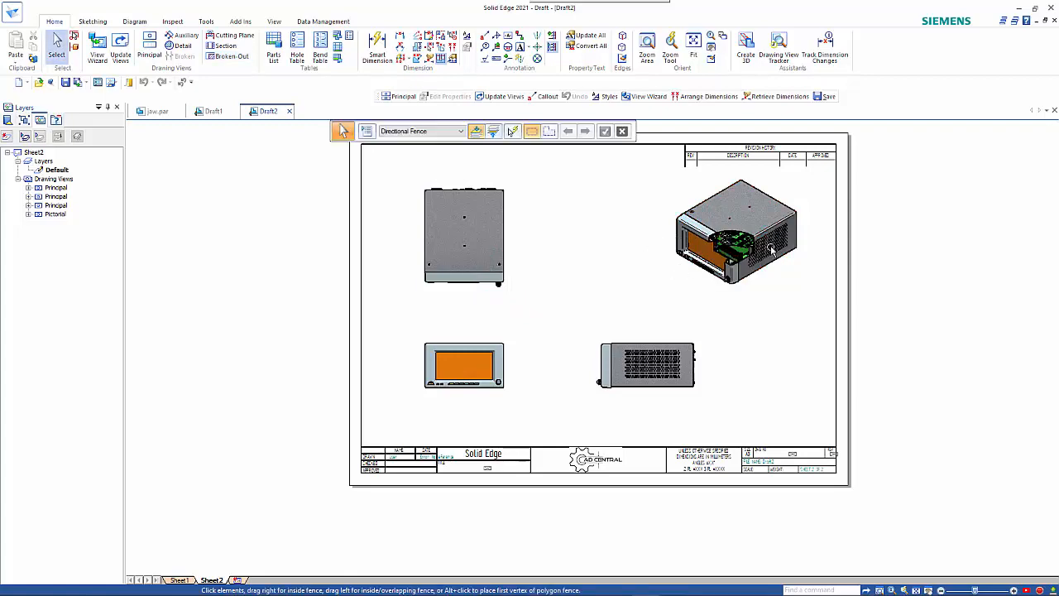
# Turn on the broken-out section view profiles in the properties of the pictorial view.
pyautogui.scroll(5, 800, 223)
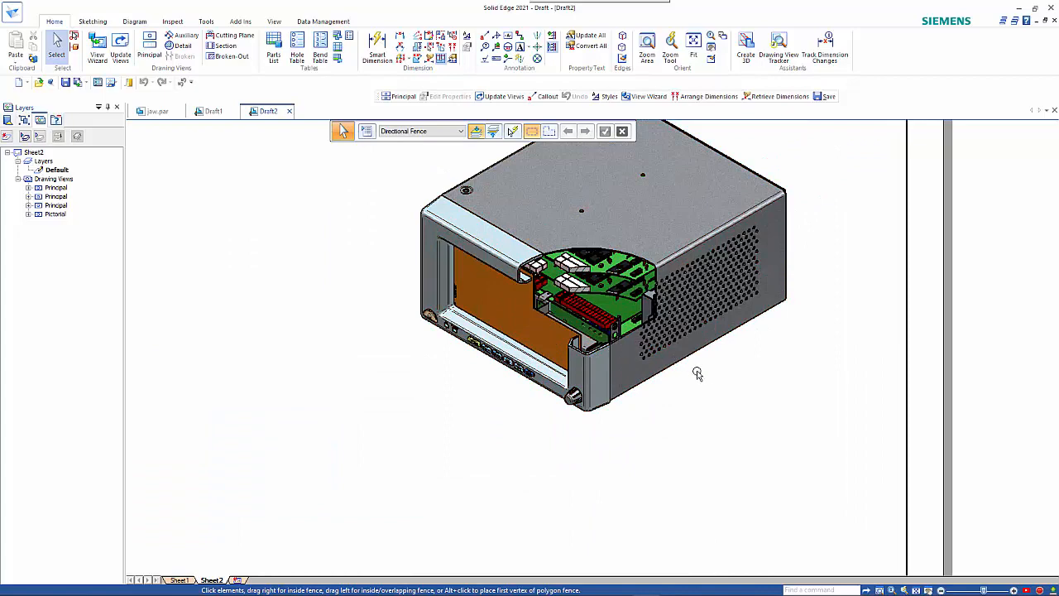
pyautogui.scroll(-5, 708, 376)
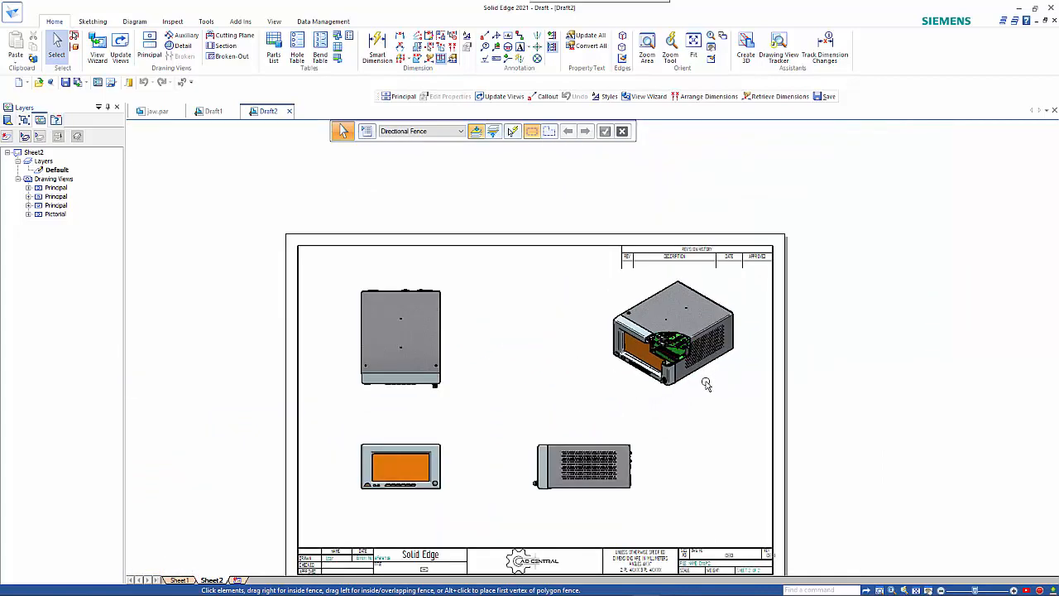
pyautogui.moveTo(705, 384); pyautogui.dragTo(674, 323, button='middle')
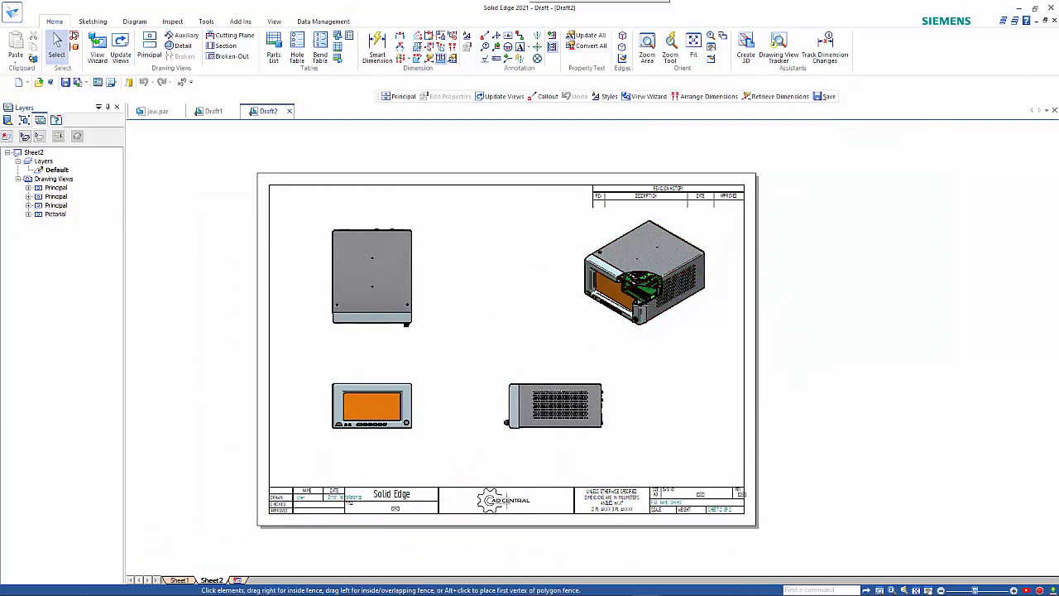
pyautogui.click(641, 308)
pyautogui.rightClick(643, 309)
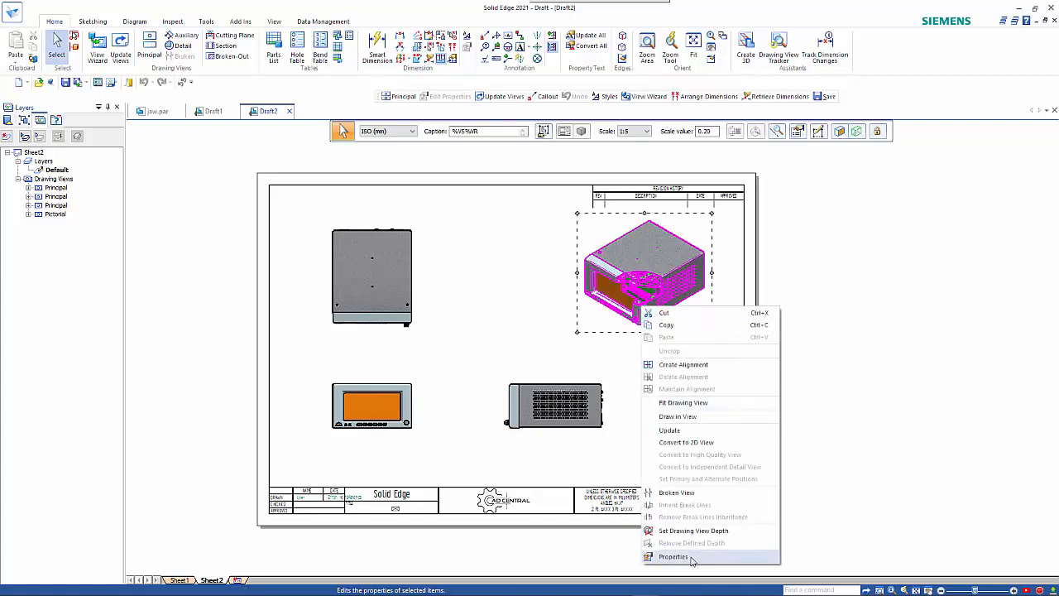
pyautogui.click(658, 555)
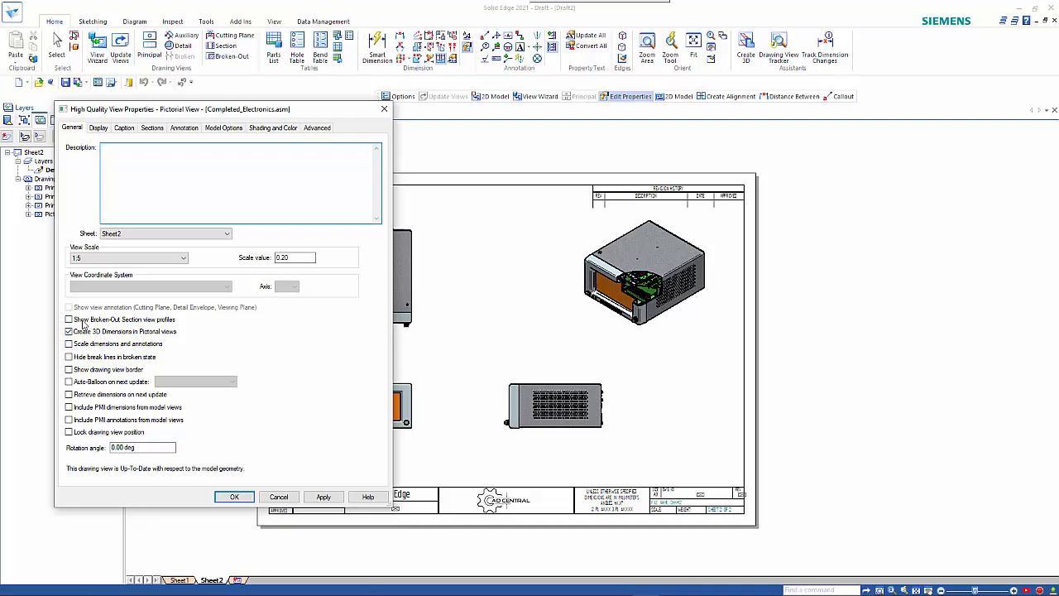
pyautogui.click(70, 321)
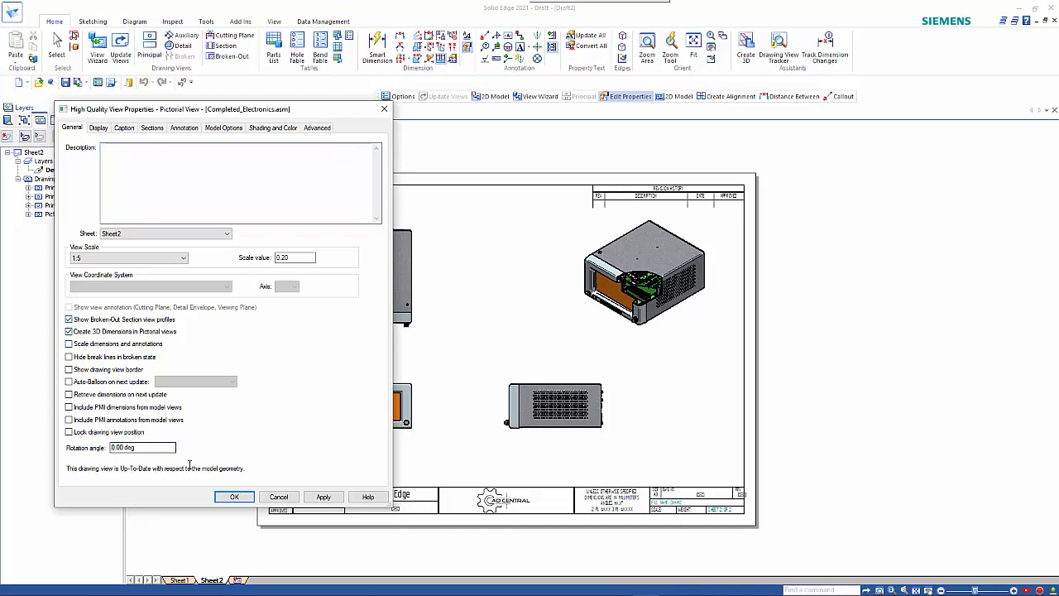
pyautogui.click(235, 497)
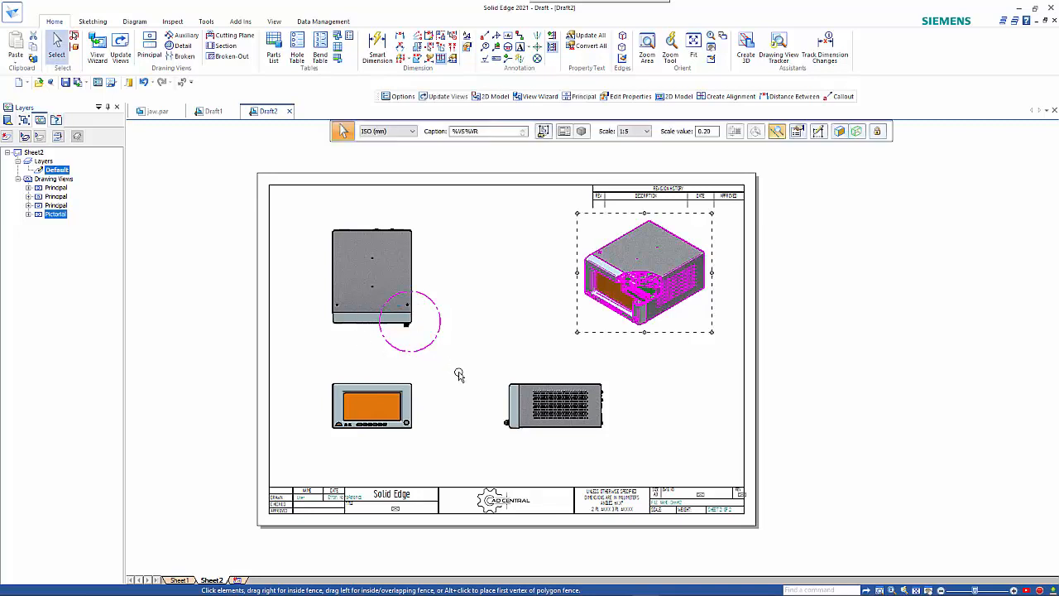
pyautogui.click(481, 382)
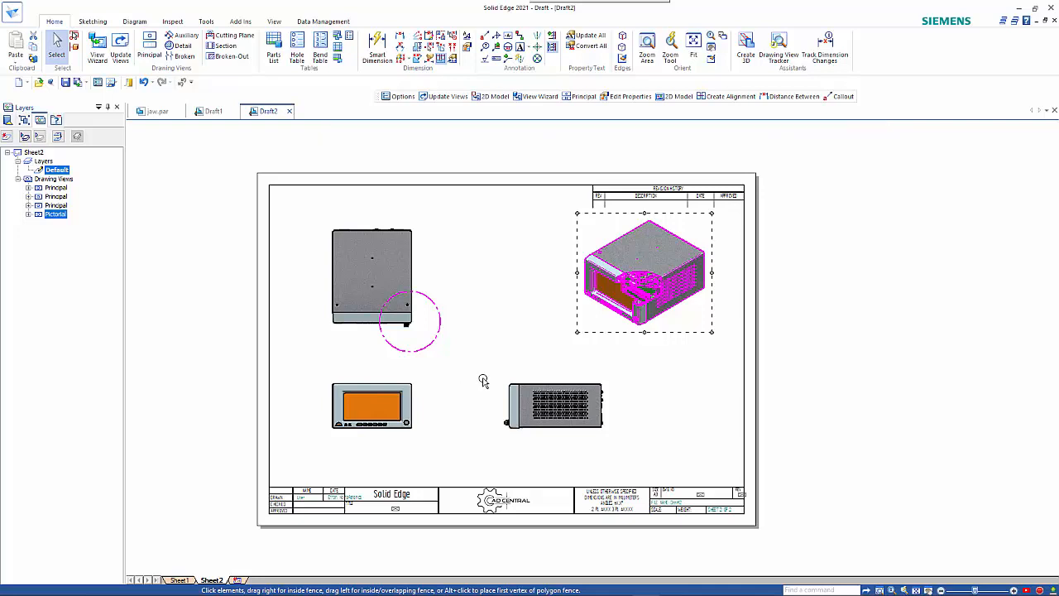
# In the side view's display properties, hide the part Lid.psm:1.
pyautogui.click(544, 387)
pyautogui.rightClick(544, 387)
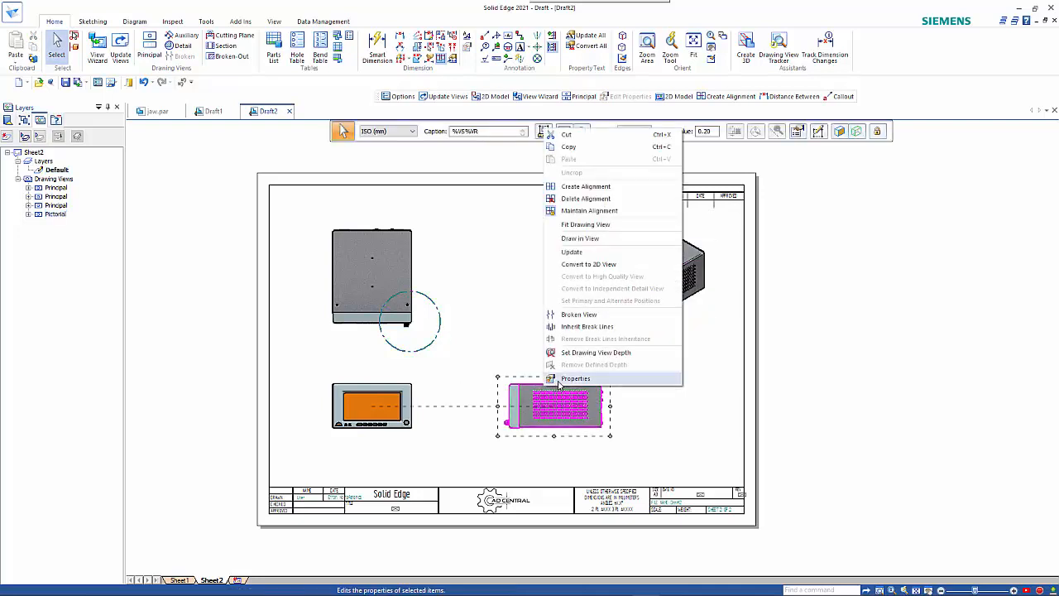
pyautogui.click(571, 378)
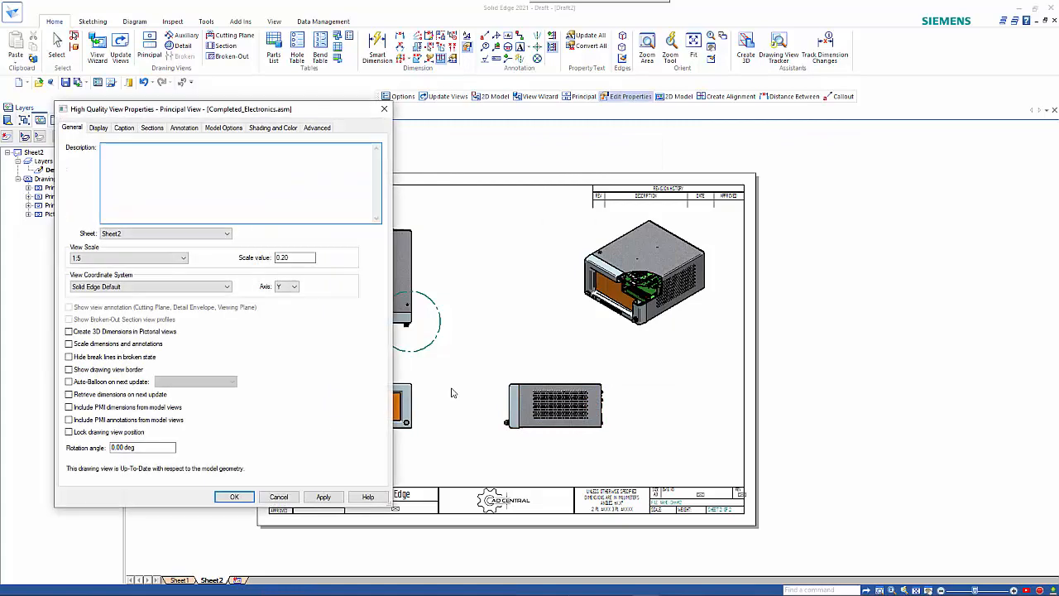
pyautogui.click(98, 129)
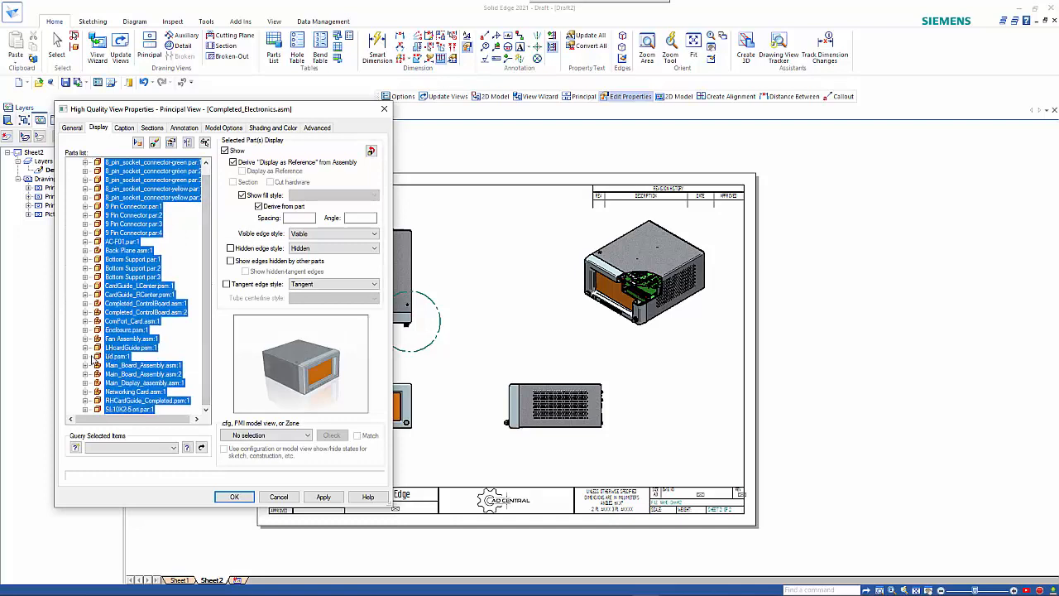
pyautogui.click(97, 357)
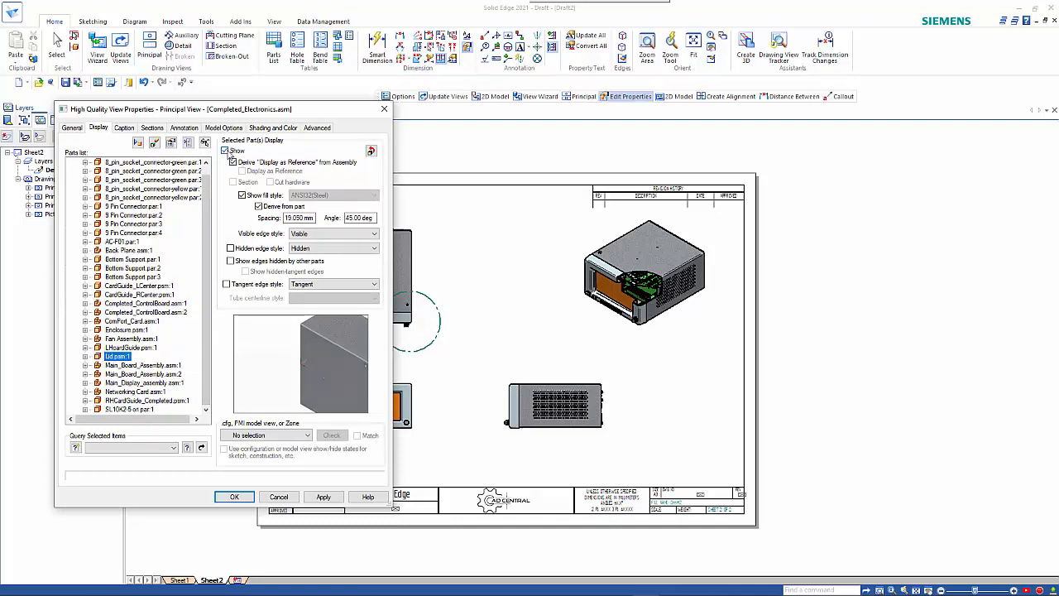
pyautogui.click(224, 151)
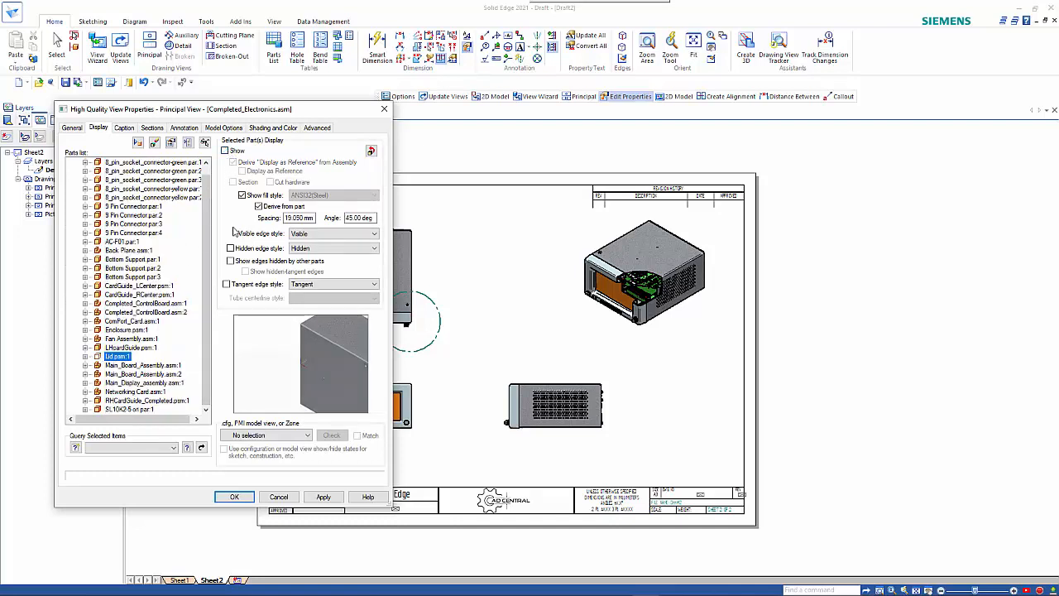
pyautogui.click(234, 498)
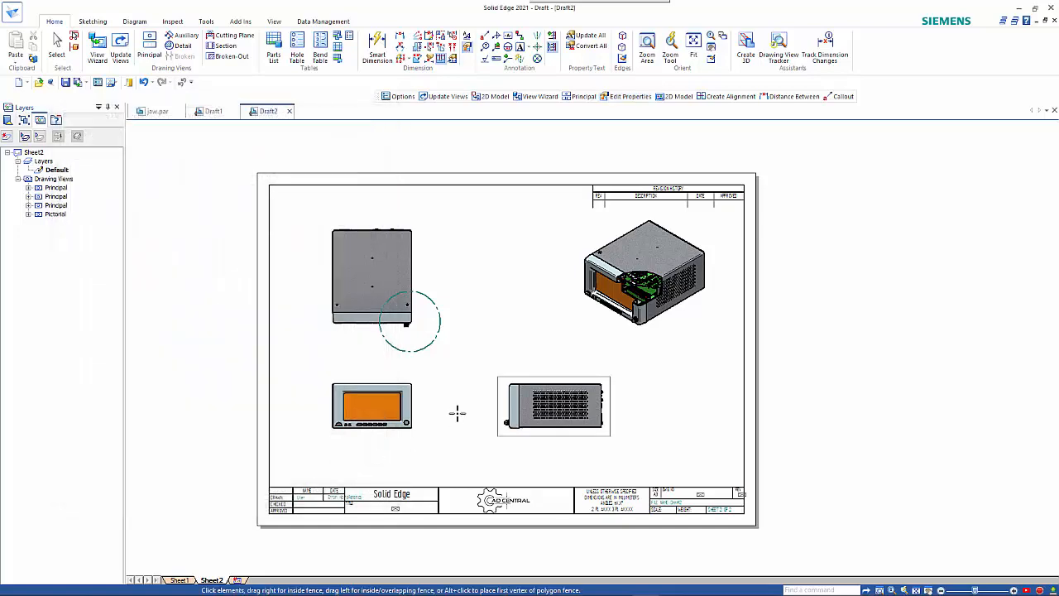
# Update the side view of the electronics assembly and clear the selection.
pyautogui.click(521, 405)
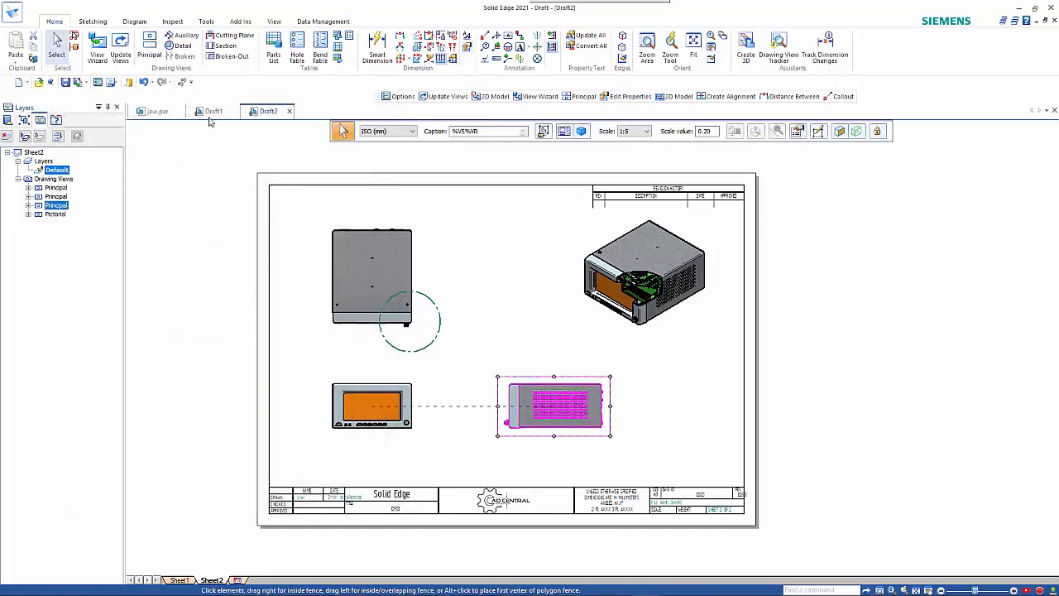
pyautogui.click(121, 51)
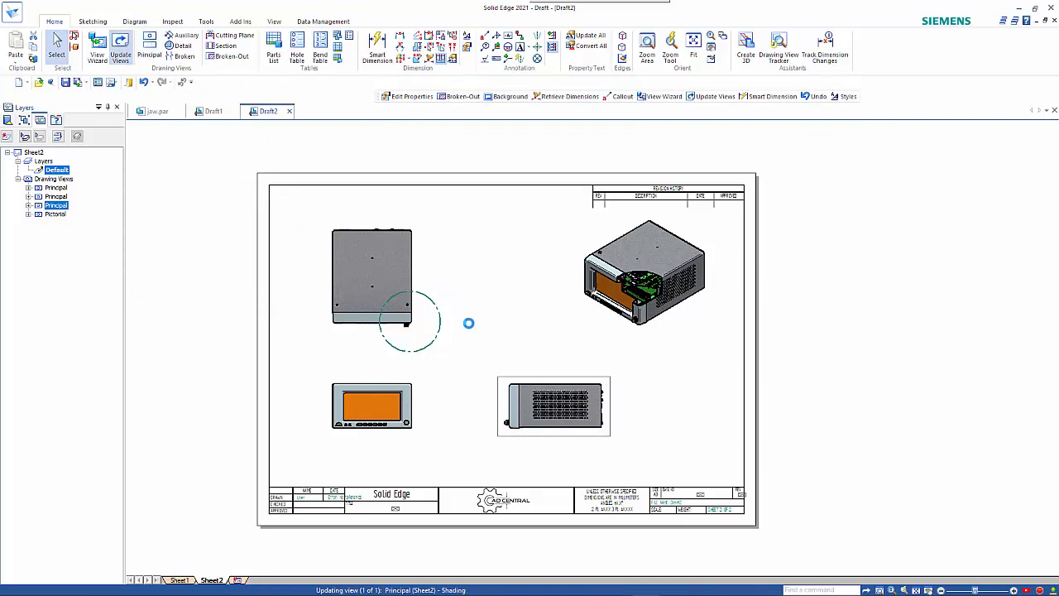
pyautogui.click(609, 423)
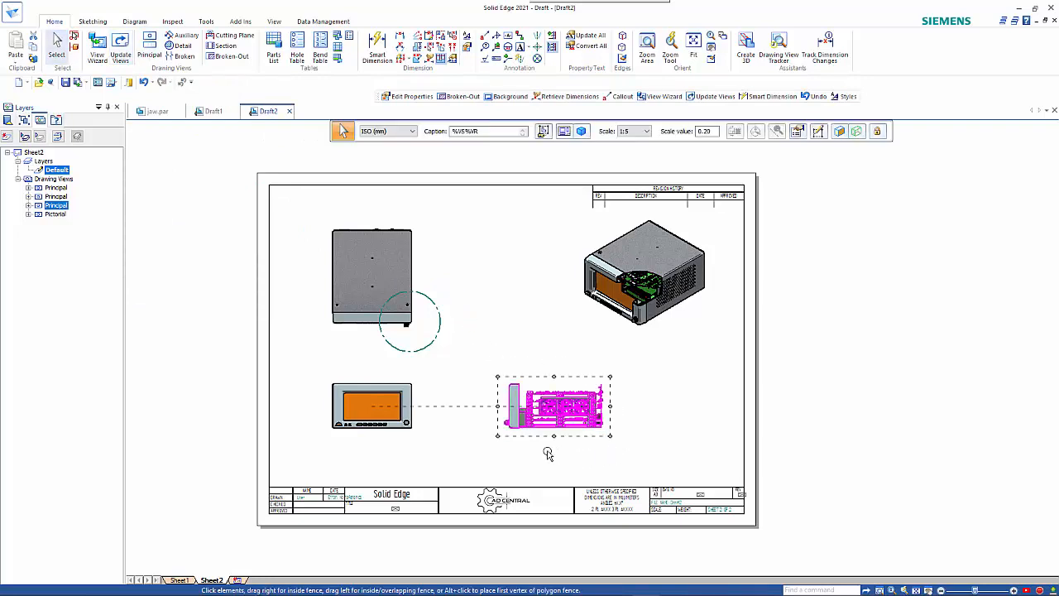
pyautogui.click(453, 437)
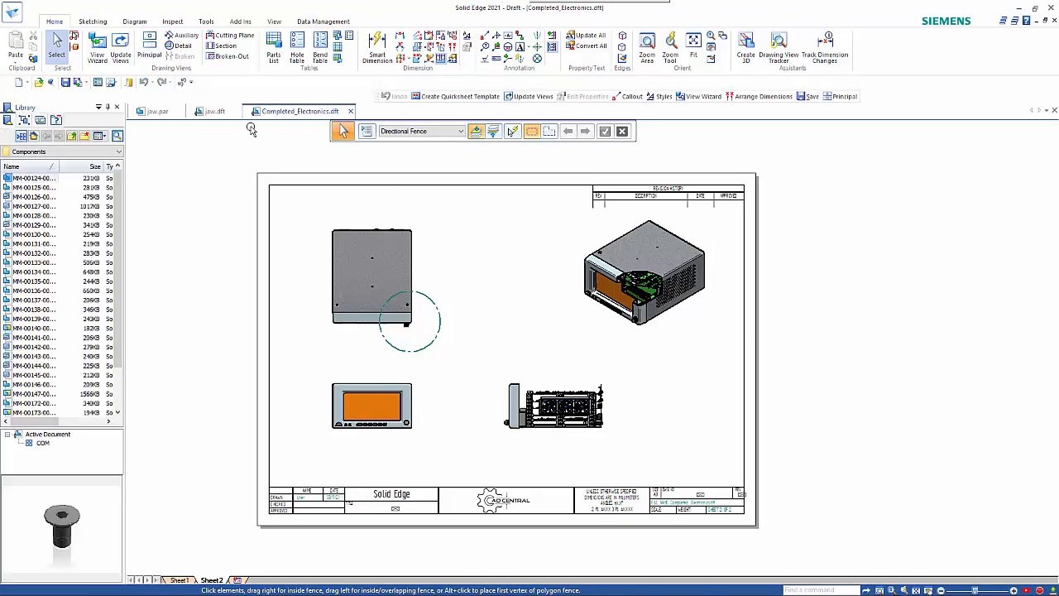
# Convert the jaw.dft drawing into a Quicksheet template and save it as Asm Layout in the Bought Parts folder.
pyautogui.click(215, 112)
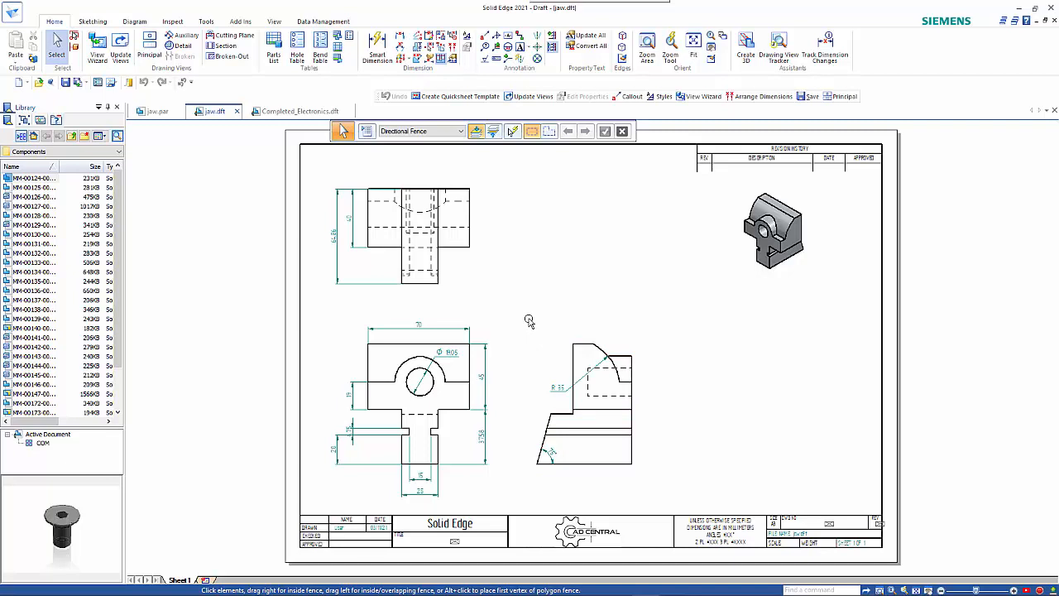
pyautogui.click(12, 11)
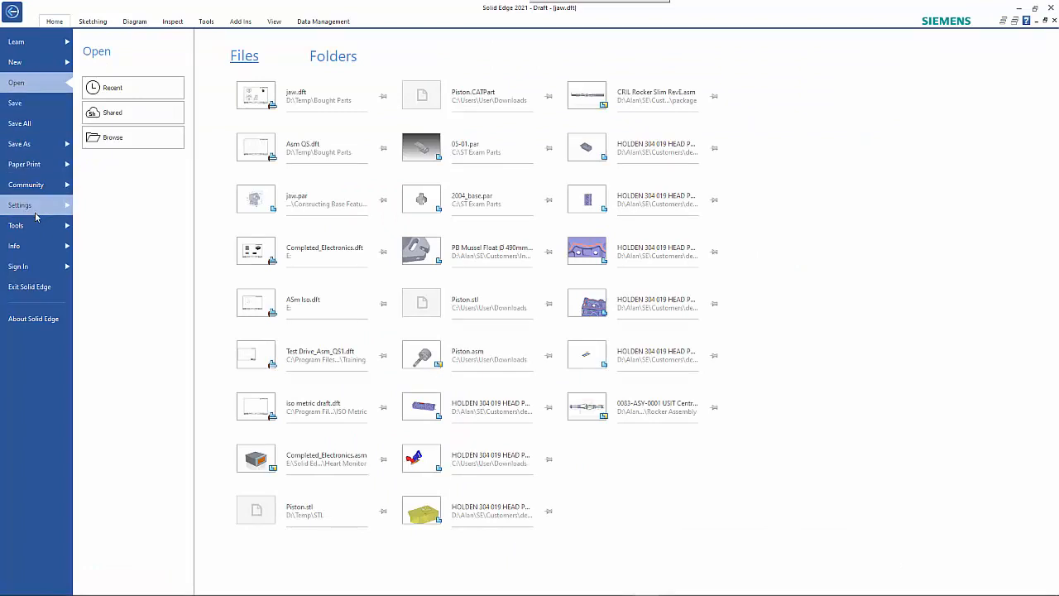
pyautogui.click(33, 213)
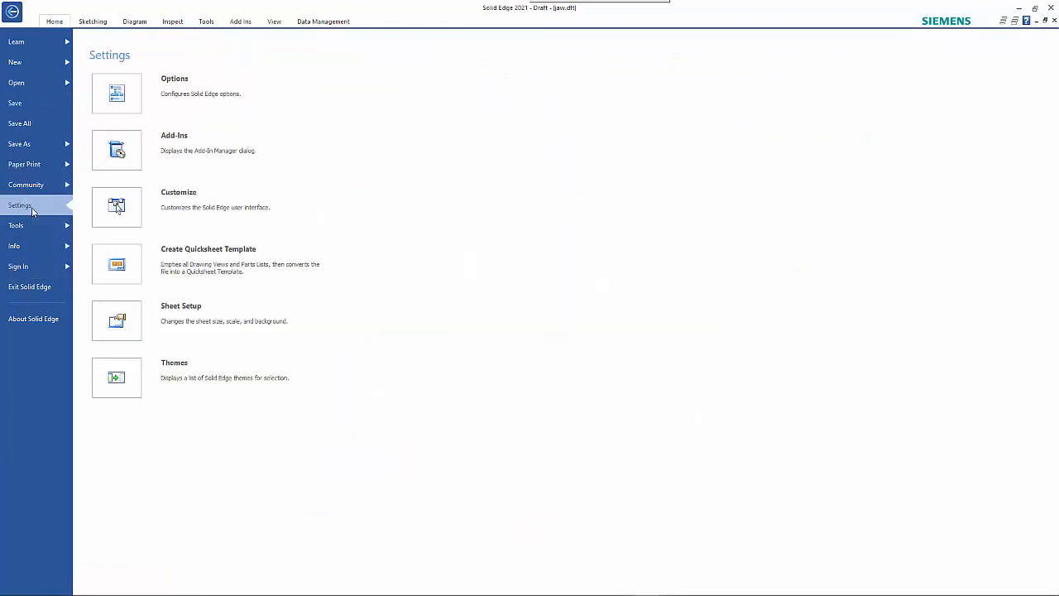
pyautogui.click(230, 269)
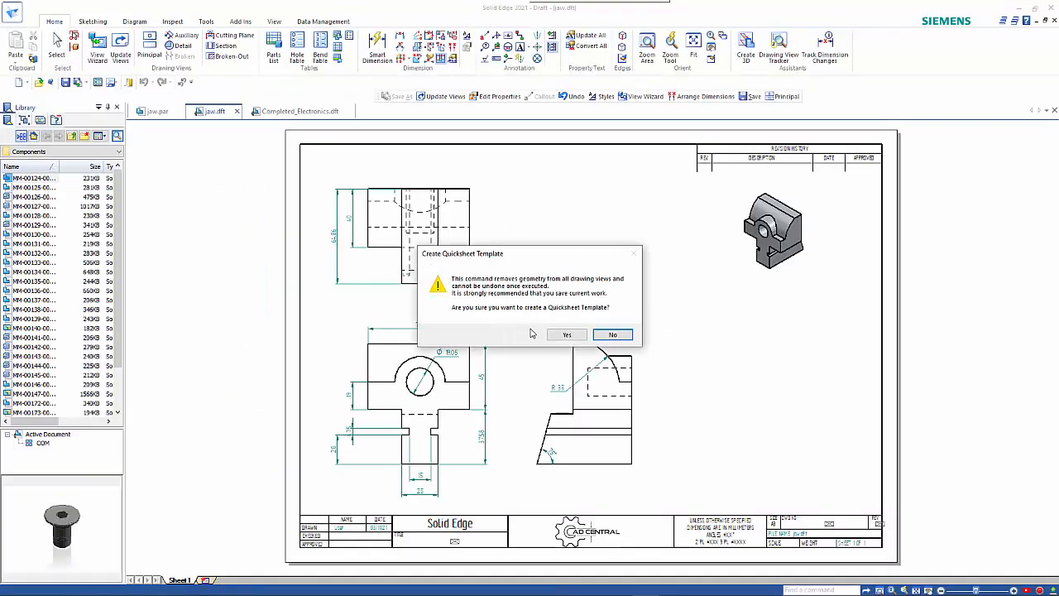
pyautogui.click(568, 336)
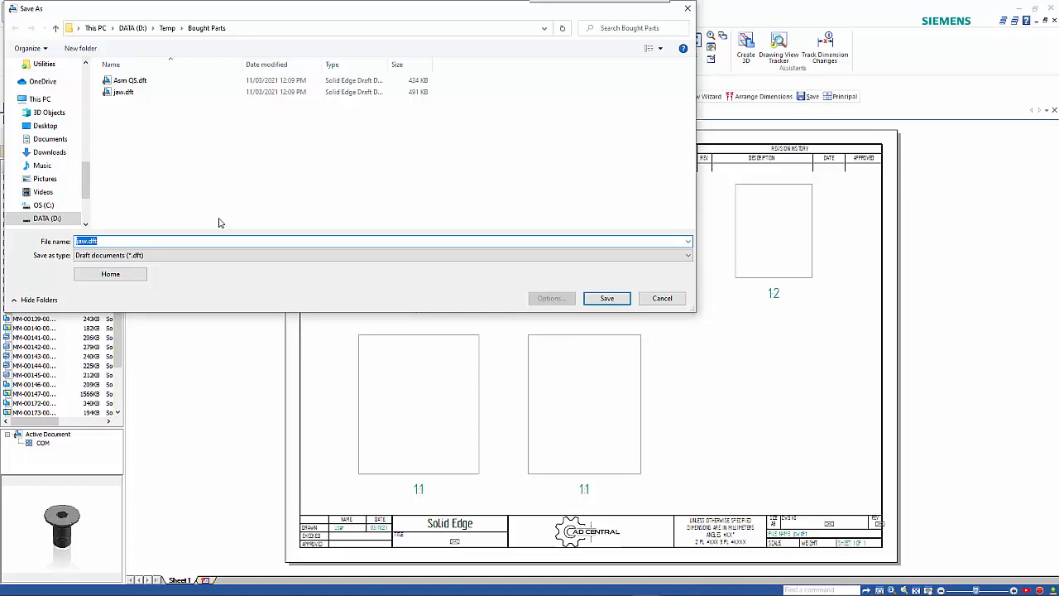
pyautogui.write('Asm ')
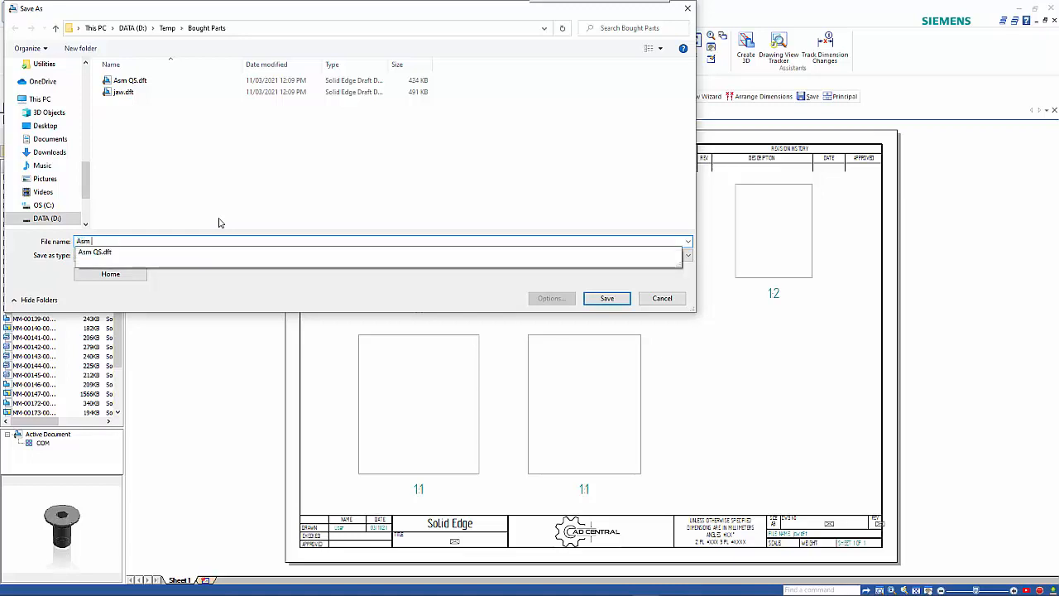
pyautogui.write('Layout')
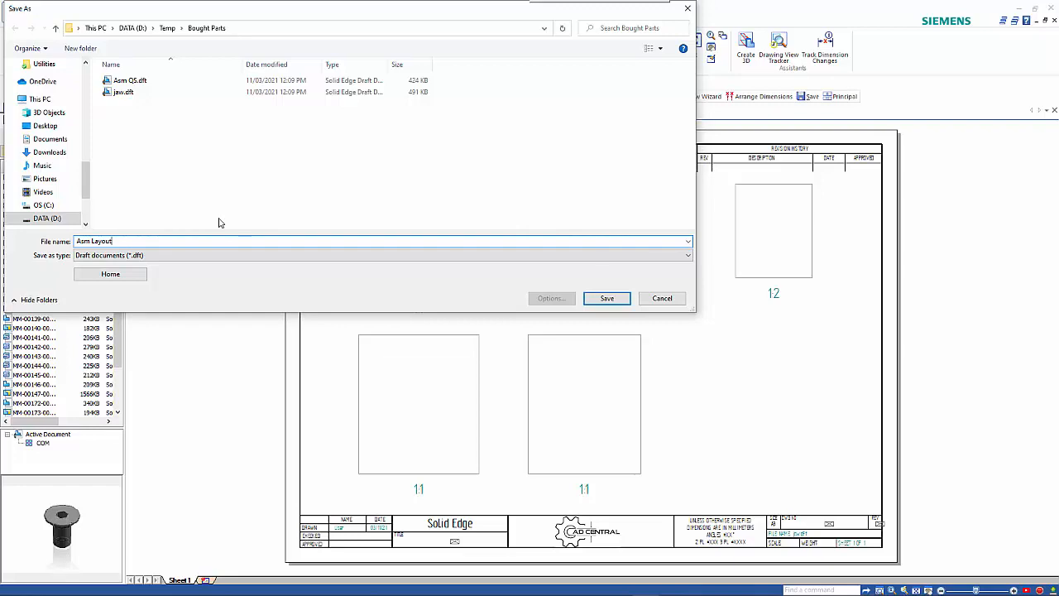
pyautogui.press('Return')
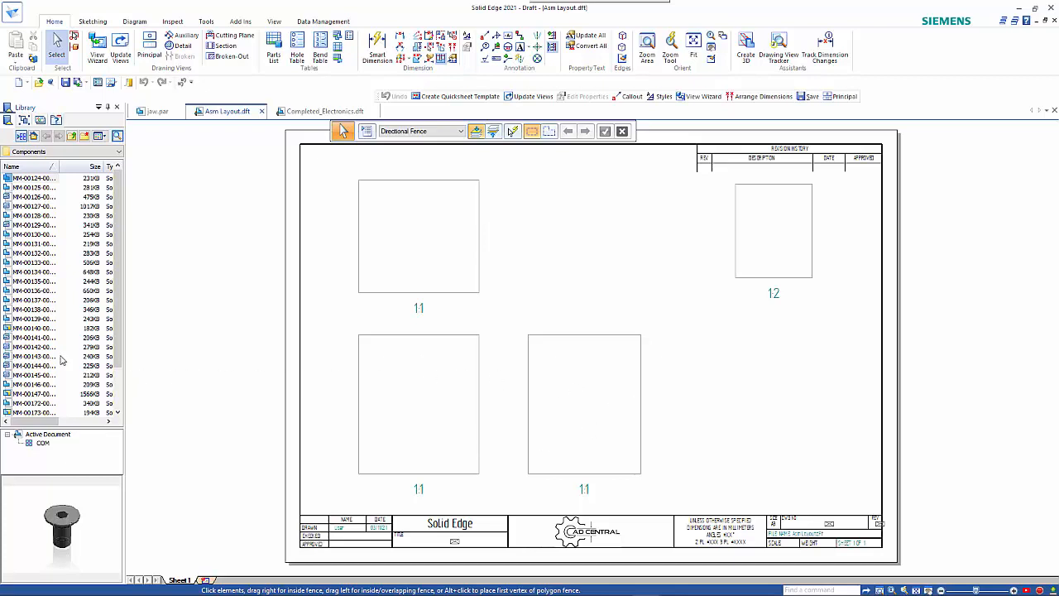
# Populate the Quicksheet's empty views with the MM-00140 assembly from the Components library.
pyautogui.click(22, 330)
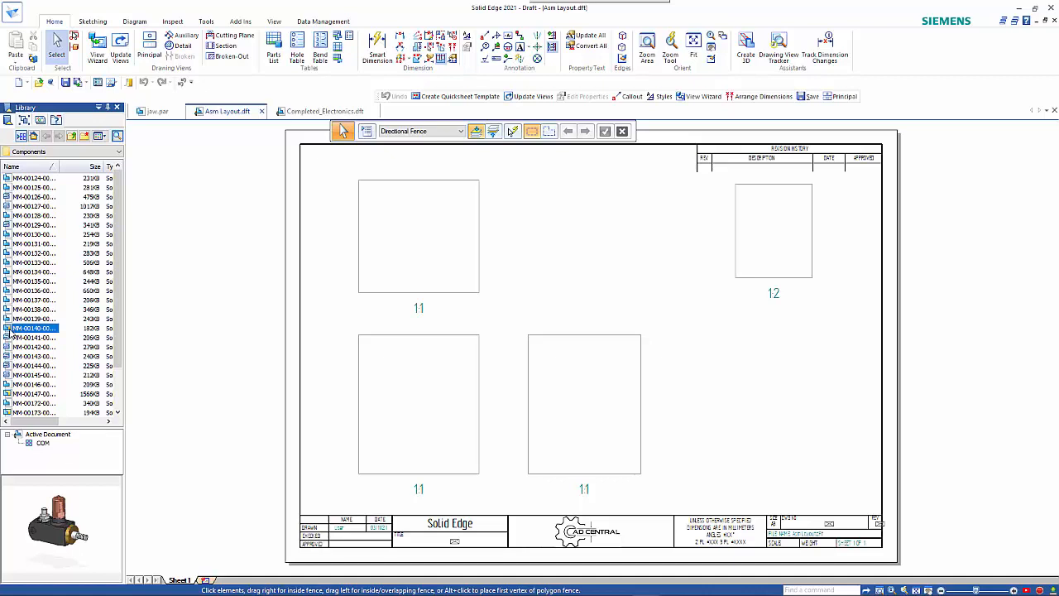
pyautogui.moveTo(9, 330); pyautogui.dragTo(454, 283)
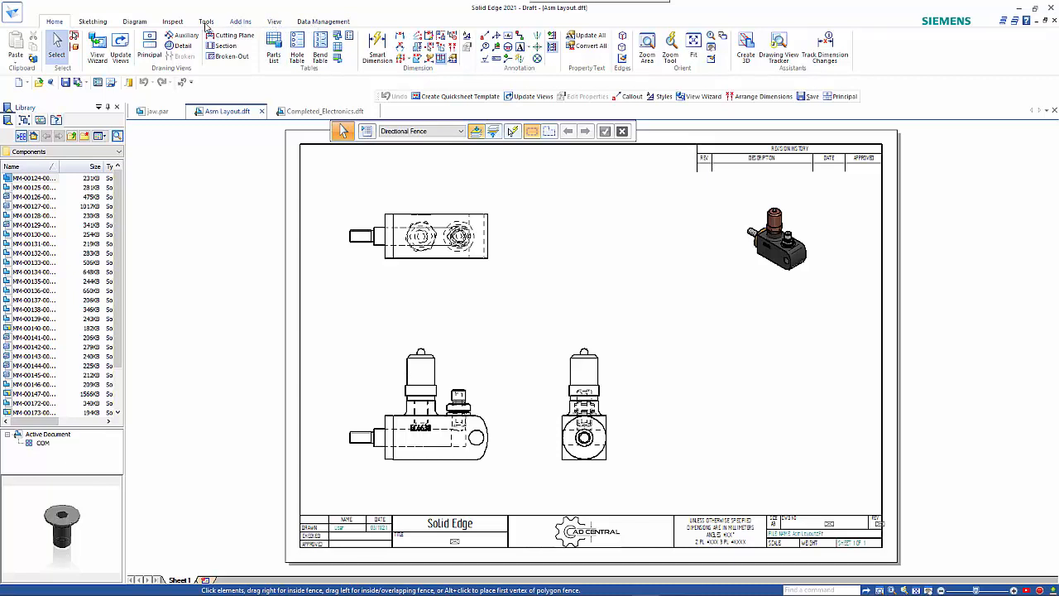
# Create a line style named Vis Red based on Visible with its color set to Red.
pyautogui.click(274, 22)
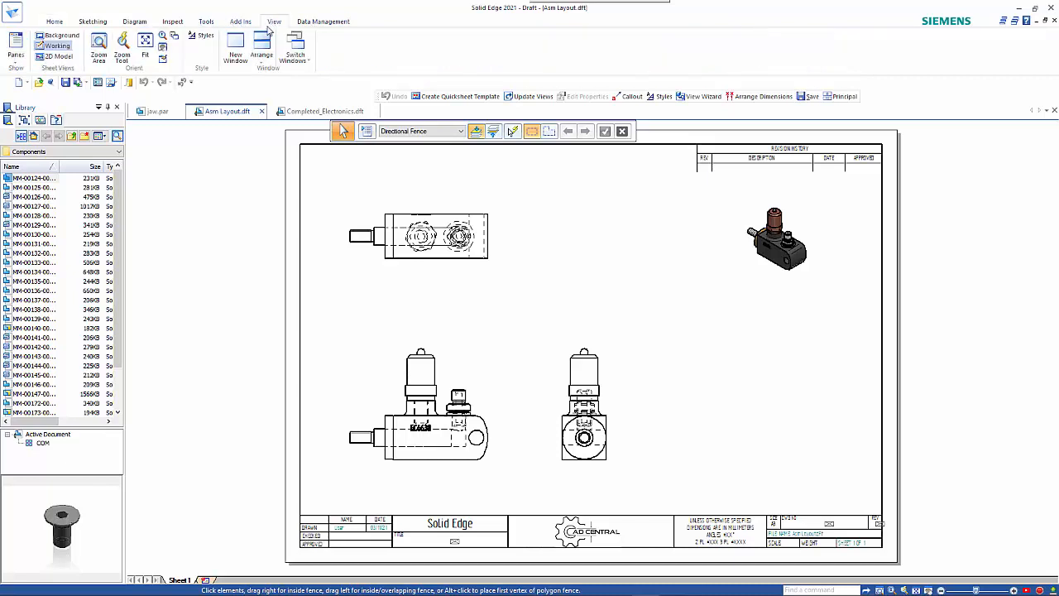
pyautogui.click(201, 36)
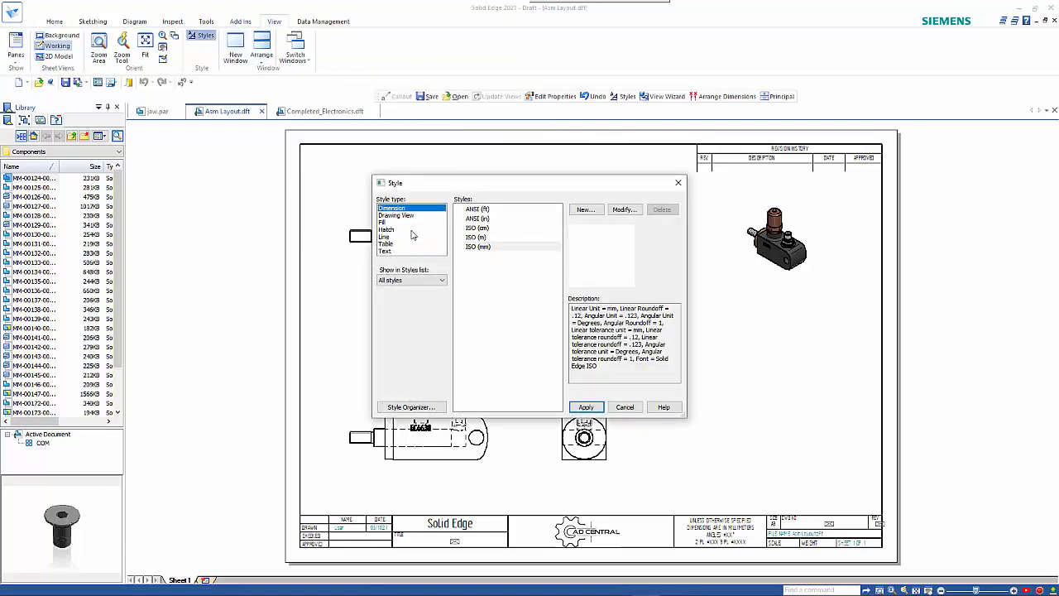
pyautogui.click(386, 236)
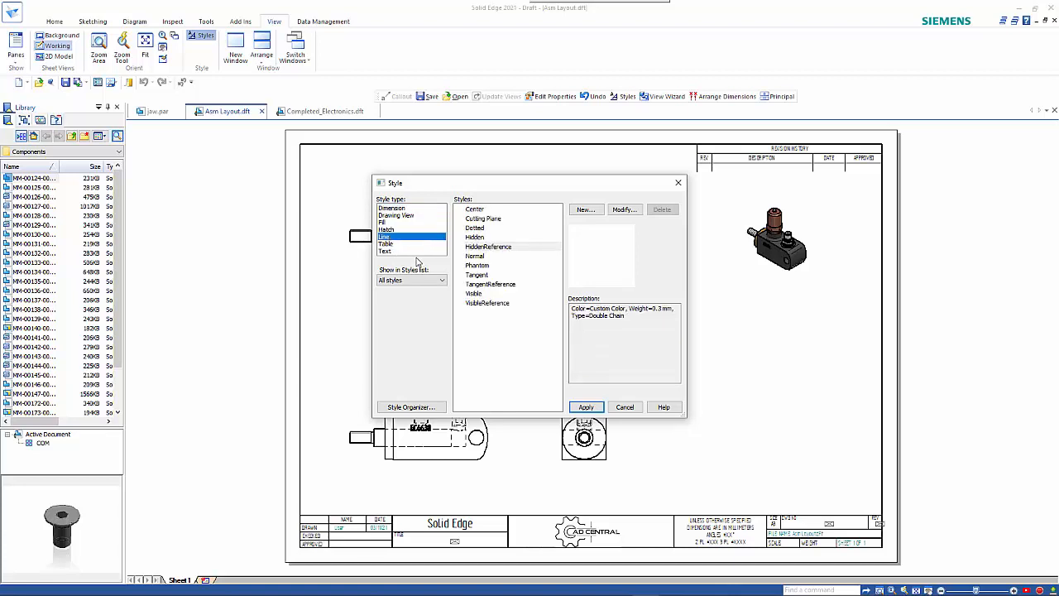
pyautogui.click(477, 294)
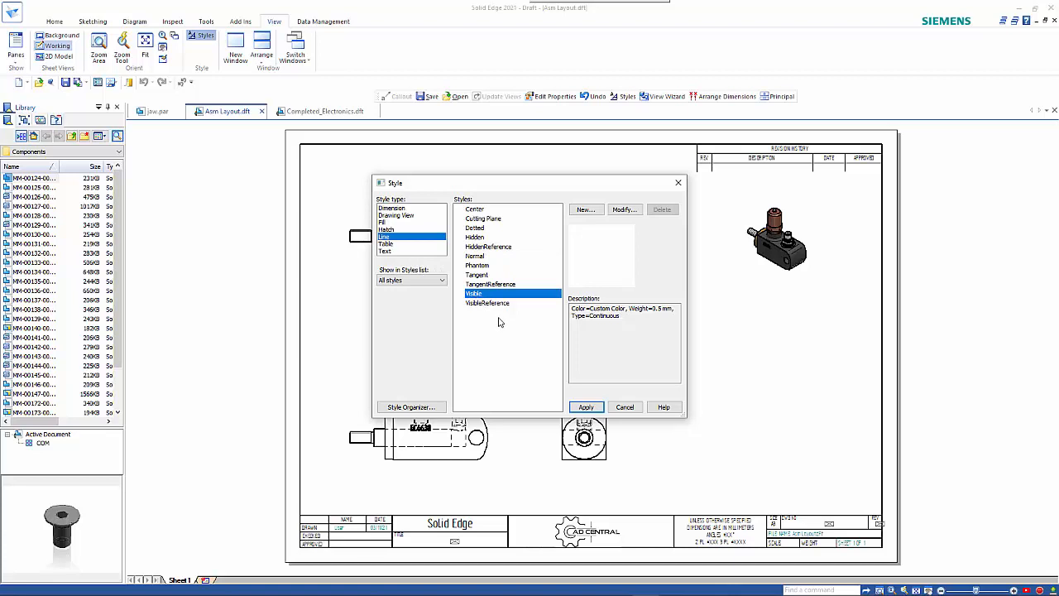
pyautogui.click(585, 211)
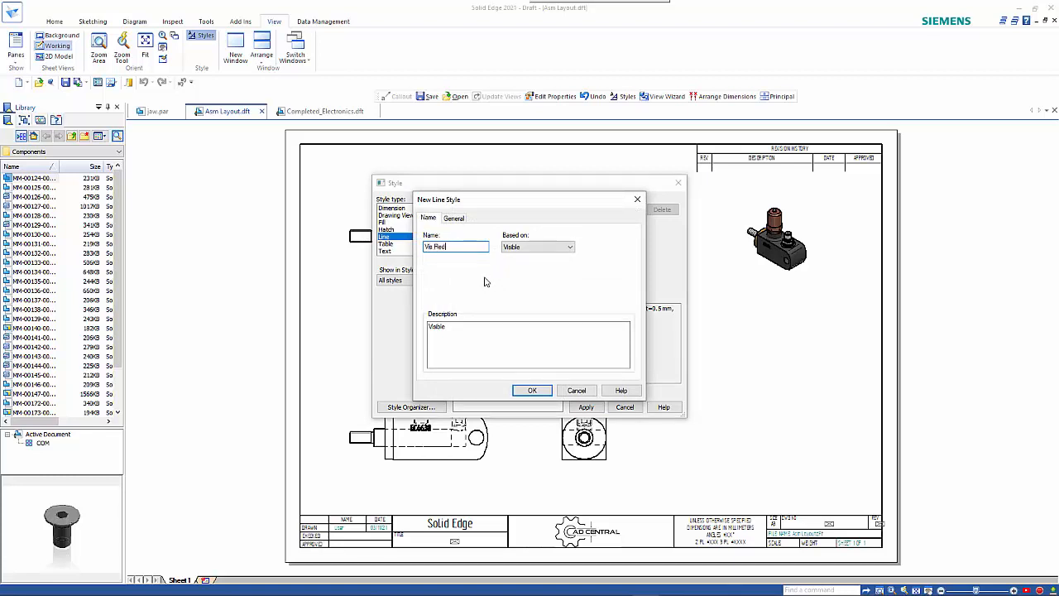
pyautogui.click(460, 219)
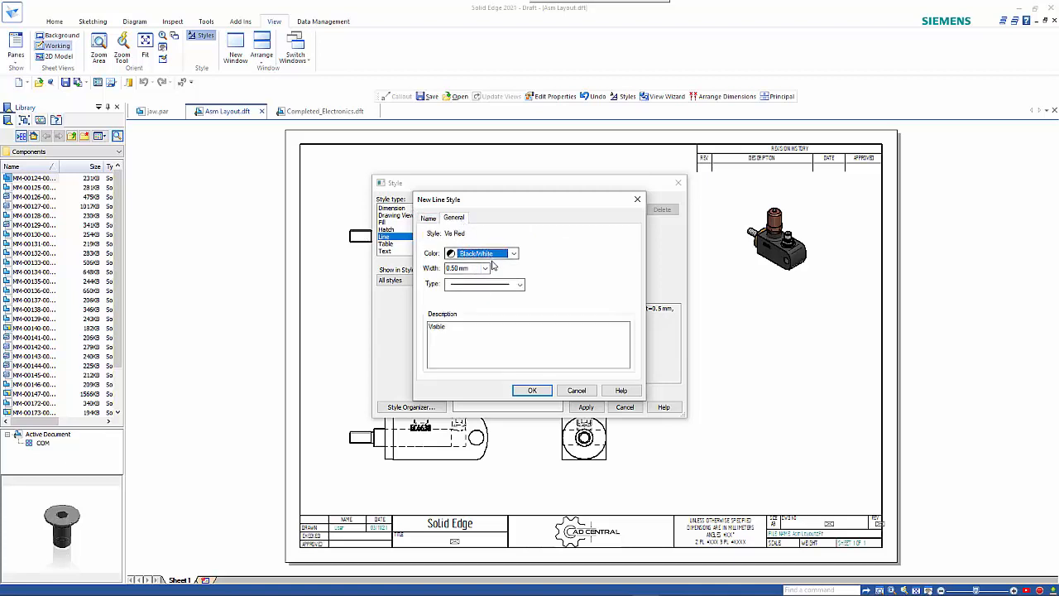
pyautogui.click(505, 253)
pyautogui.click(471, 317)
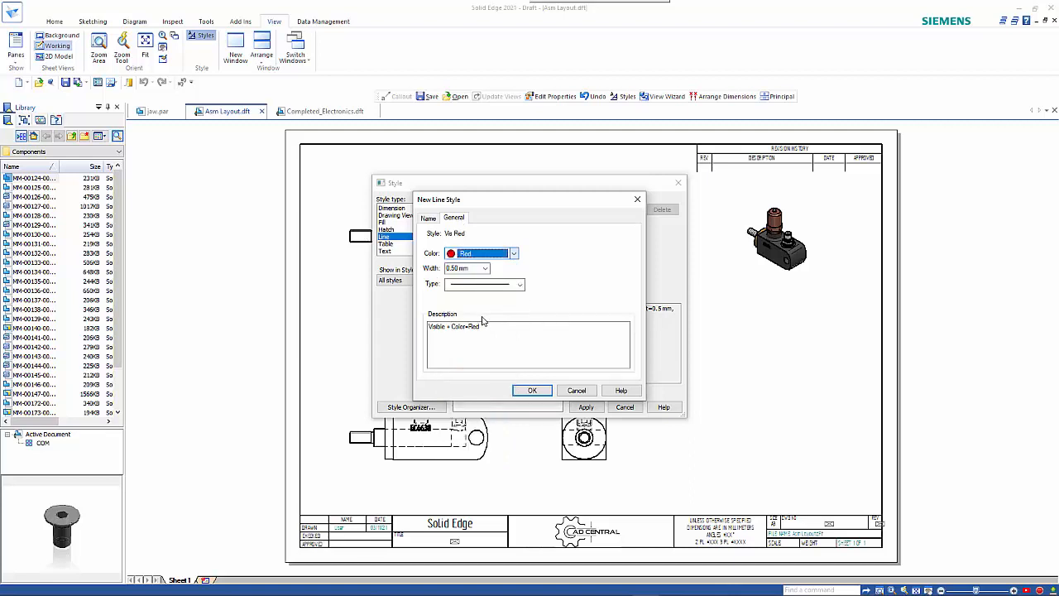
pyautogui.click(530, 391)
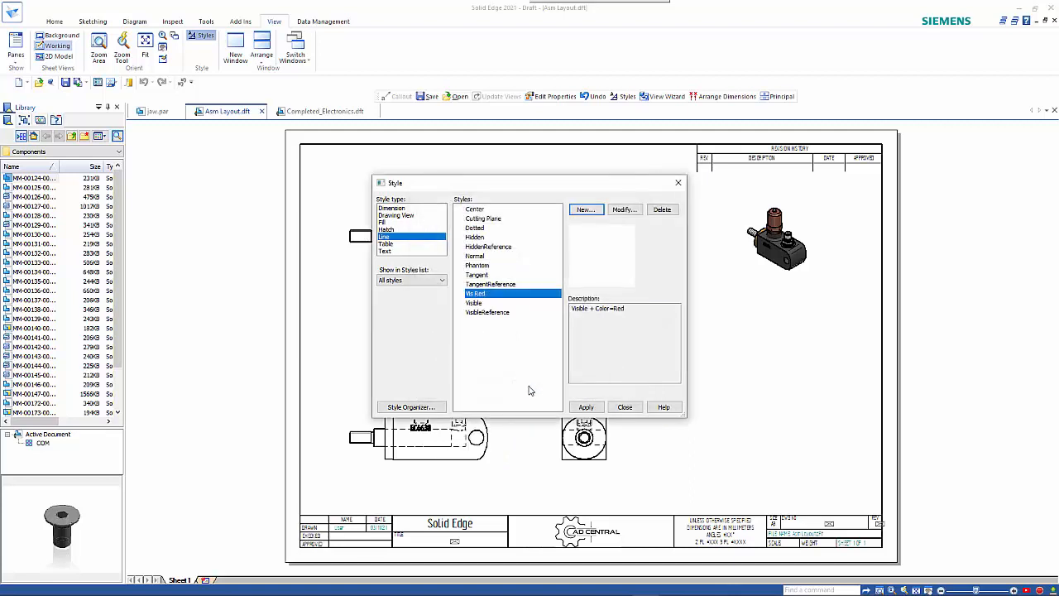
pyautogui.click(625, 407)
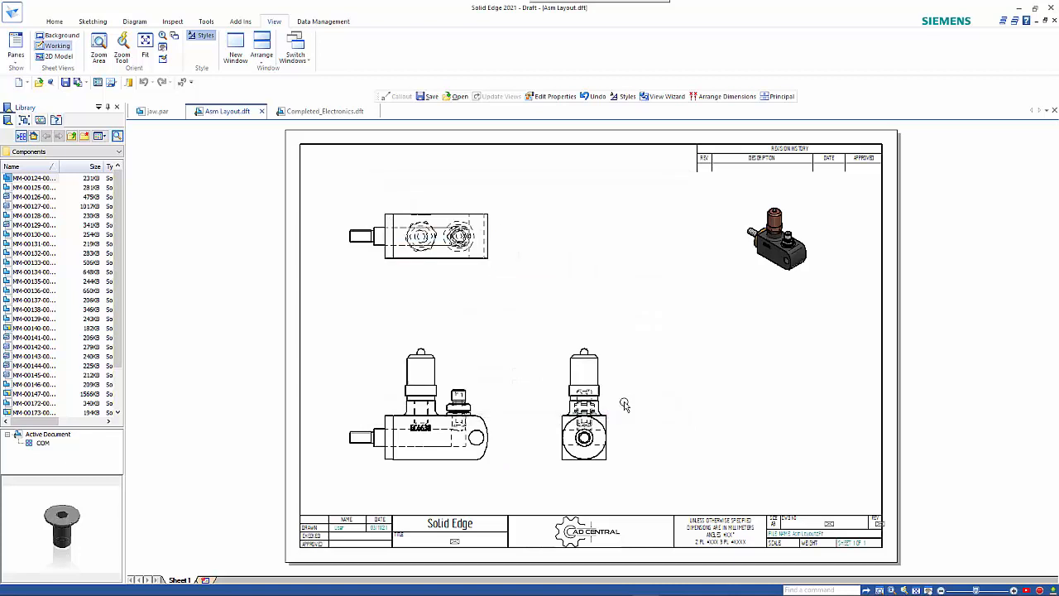
# In the top view's display properties, set the visible edge style of part MM-00136-002_A.par to Vis Red and clear the selection.
pyautogui.rightClick(475, 263)
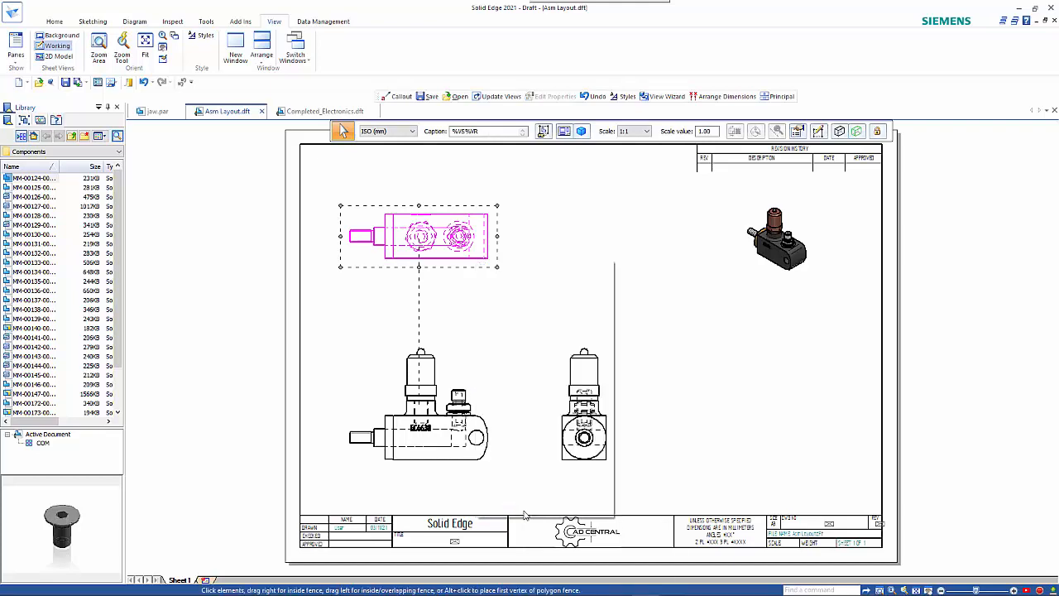
pyautogui.click(532, 403)
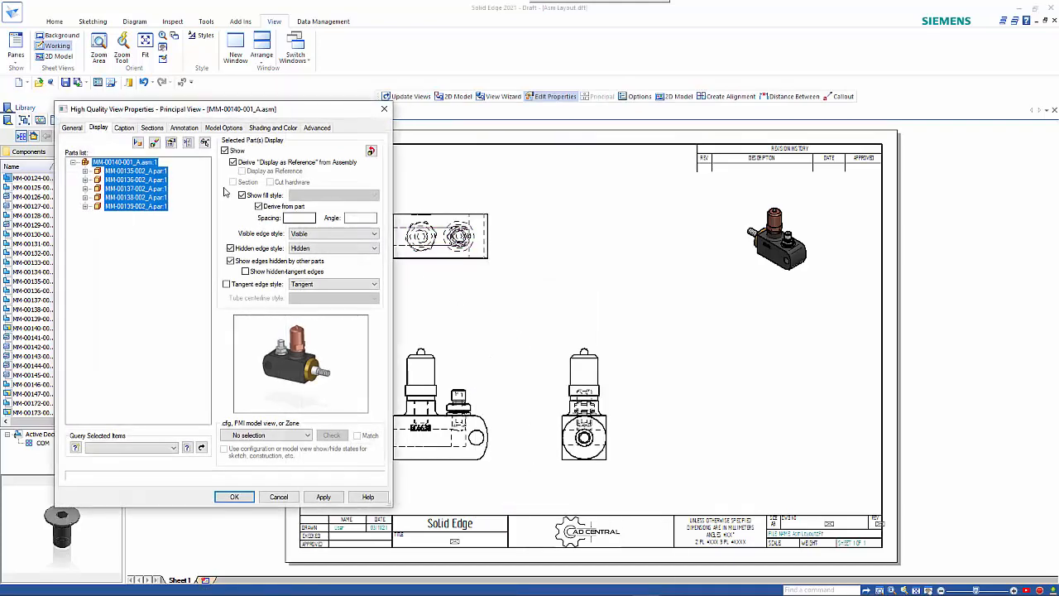
pyautogui.click(109, 208)
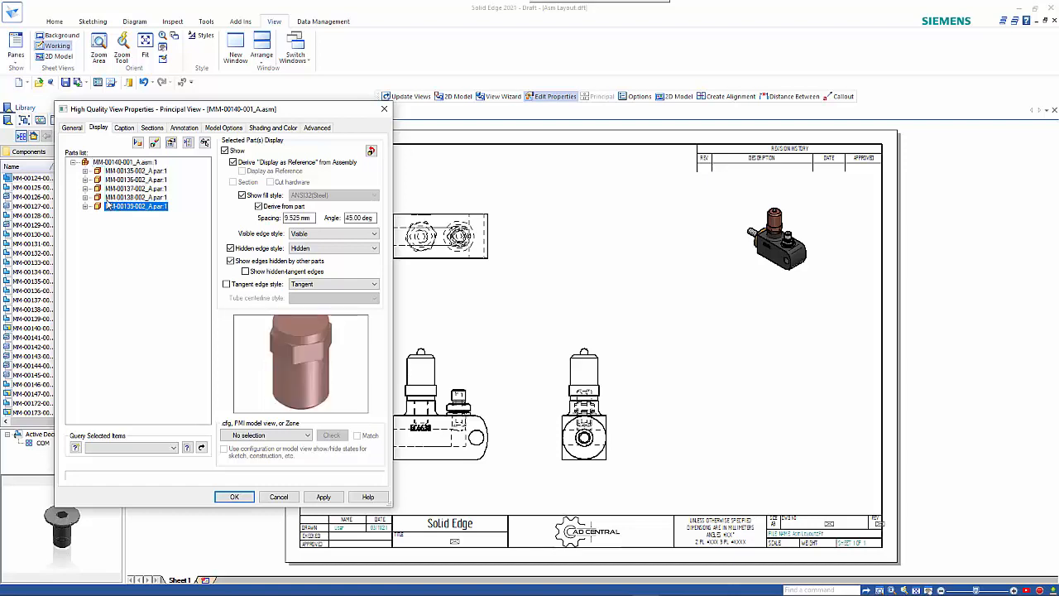
pyautogui.click(109, 198)
pyautogui.click(111, 189)
pyautogui.click(114, 180)
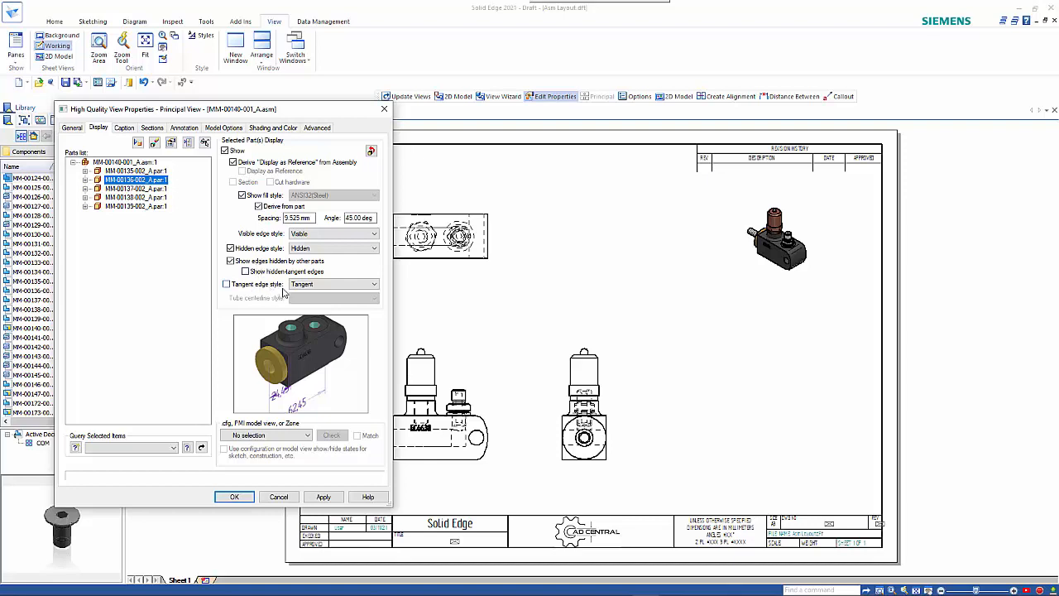
pyautogui.click(312, 236)
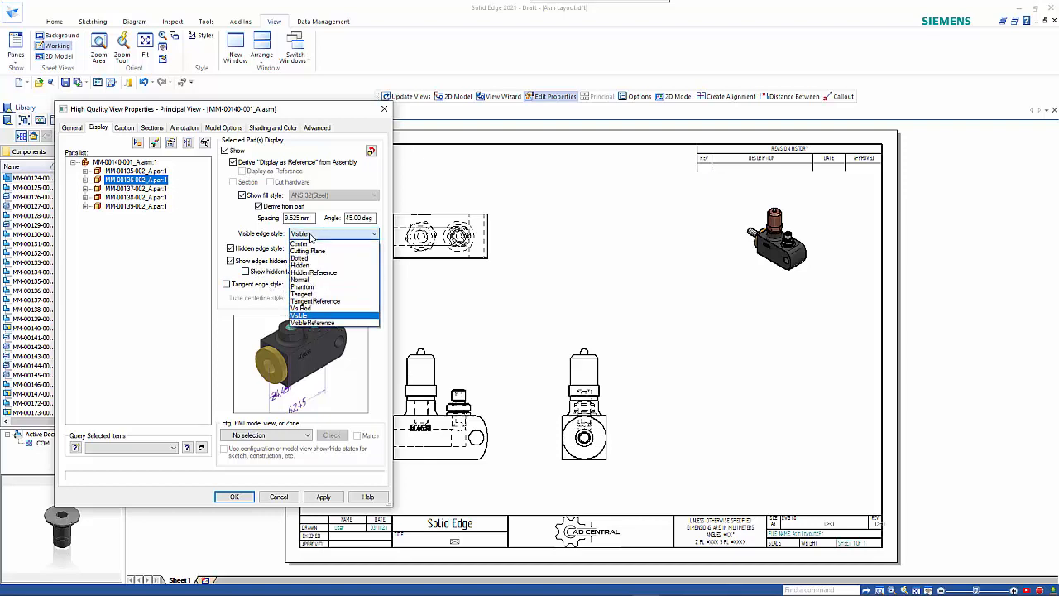
pyautogui.click(317, 308)
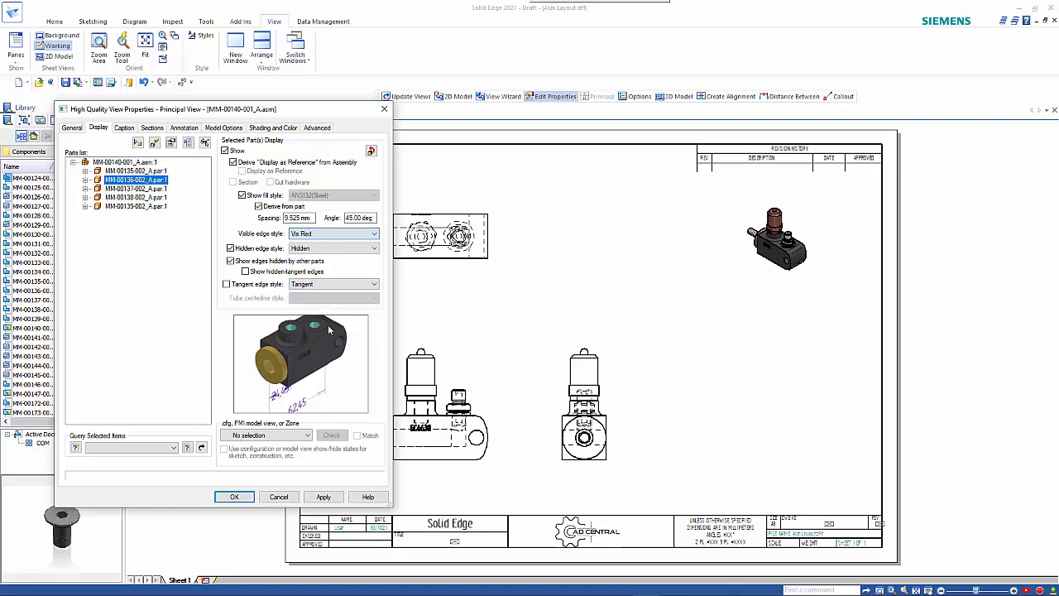
pyautogui.click(235, 498)
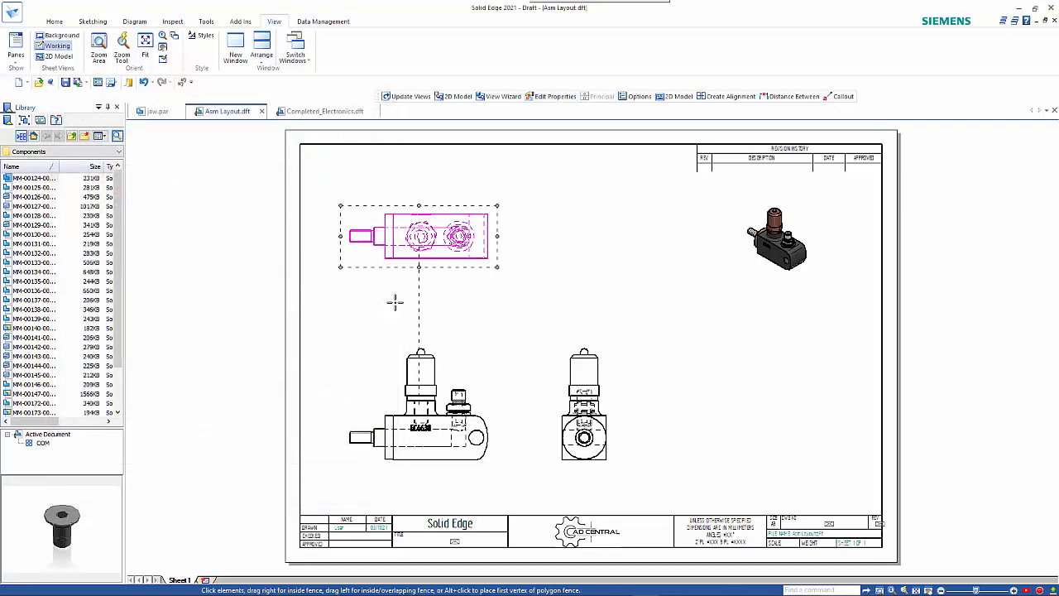
pyautogui.click(532, 252)
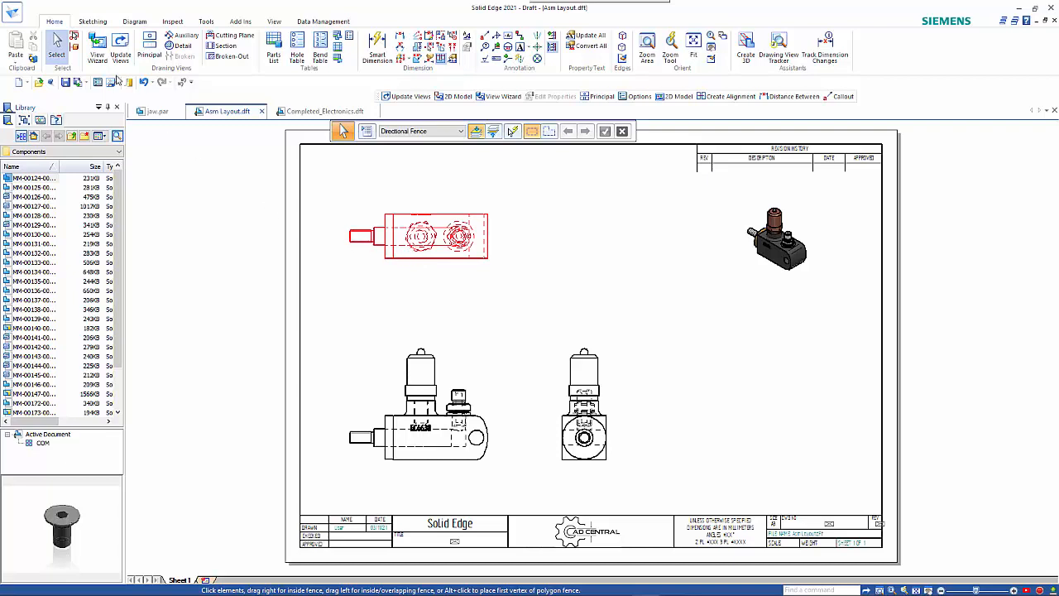
# Open the top view of the assembly for drawing directly inside the view.
pyautogui.click(93, 21)
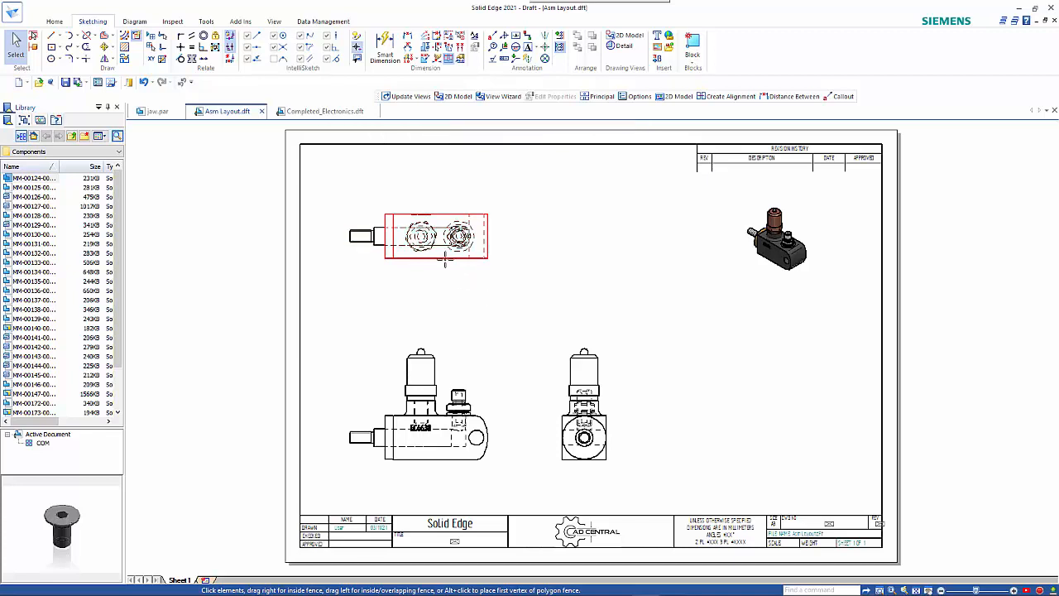
pyautogui.click(445, 262)
pyautogui.rightClick(445, 263)
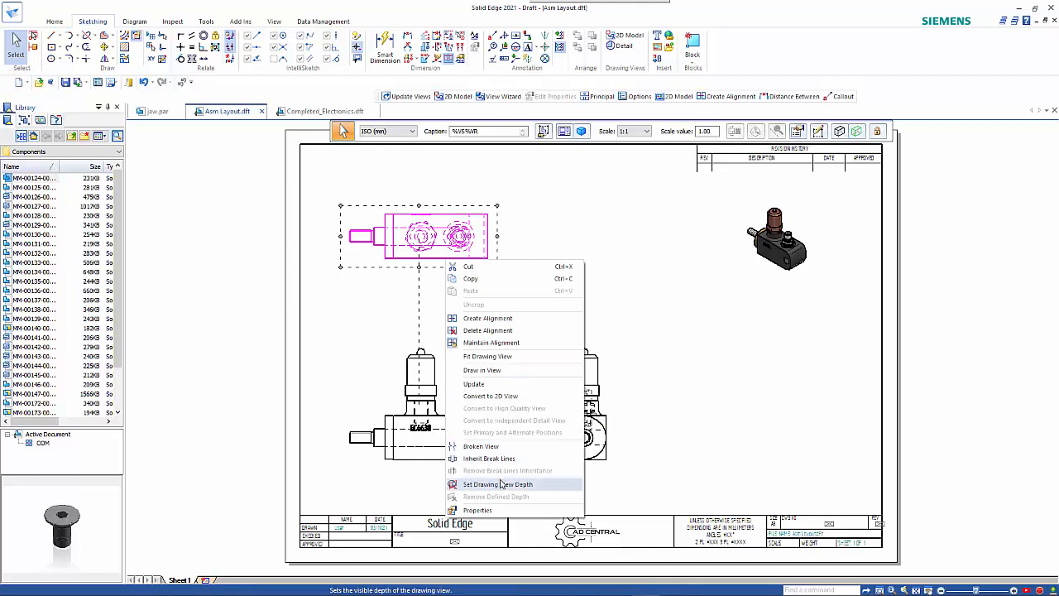
pyautogui.click(488, 370)
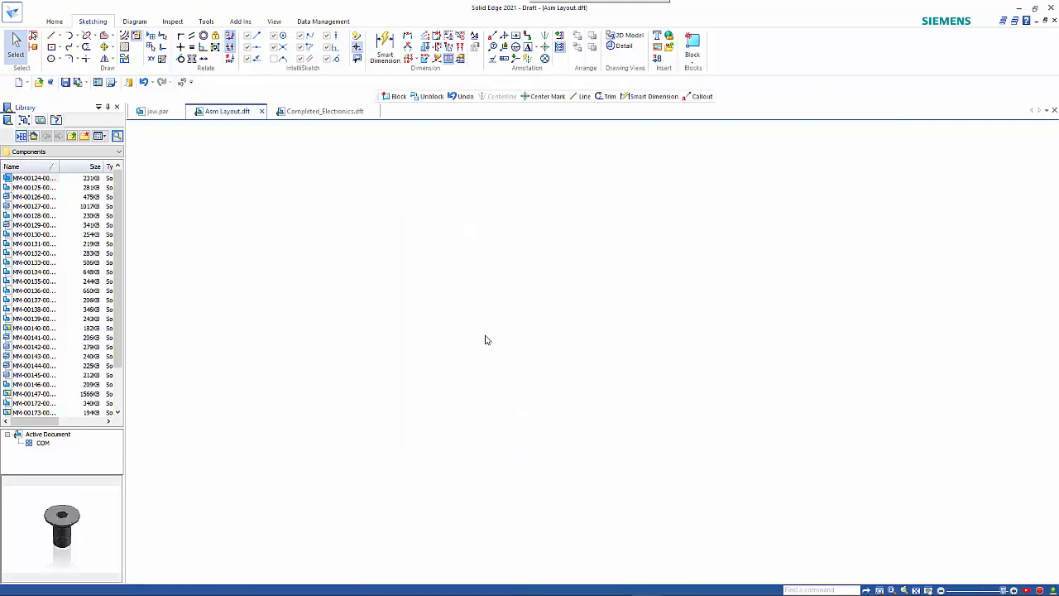
pyautogui.scroll(-2, 563, 344)
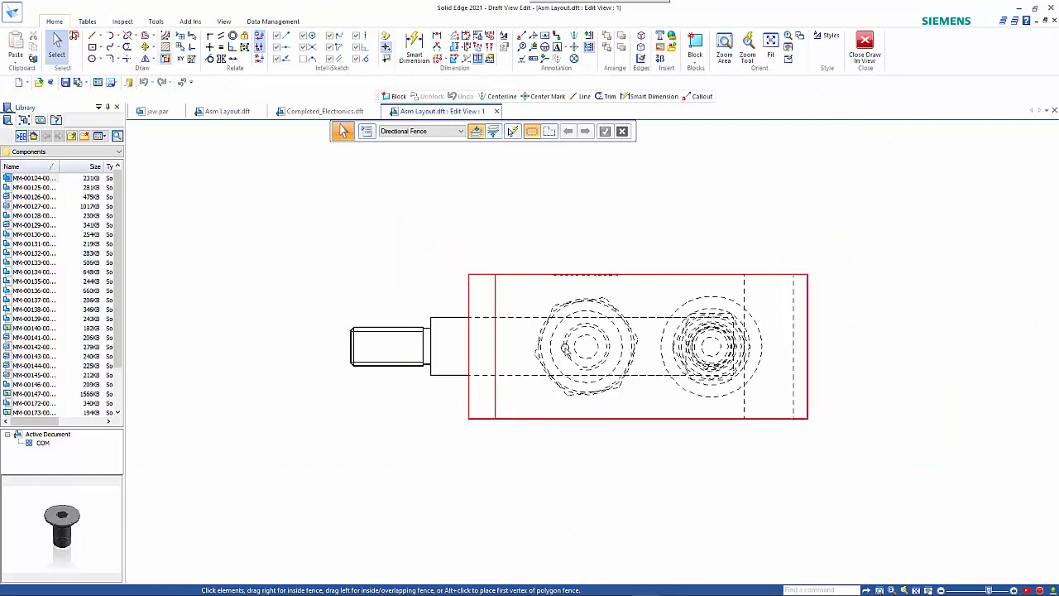
# Draw a three-line rectangular outline 50 mm wide and about 8.7 mm deep below the body's lower edge, and return to the sheet.
pyautogui.click(92, 36)
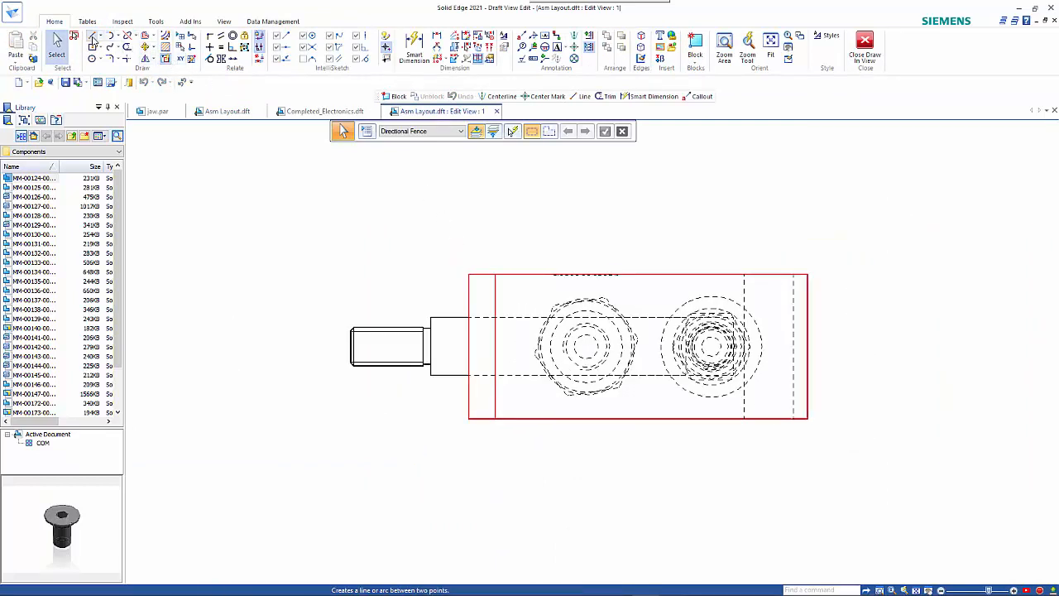
pyautogui.click(513, 418)
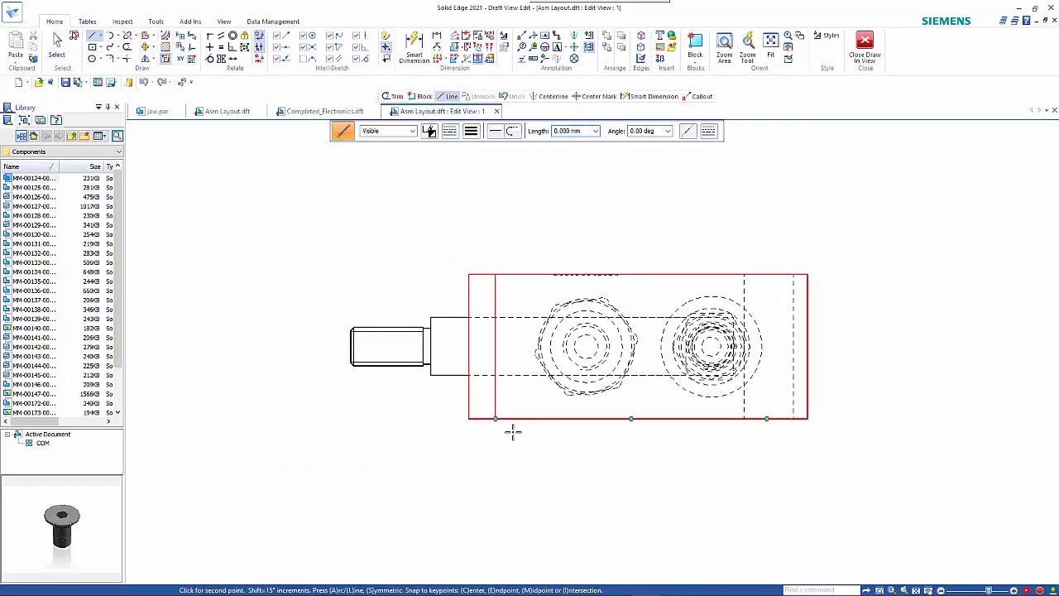
pyautogui.click(513, 461)
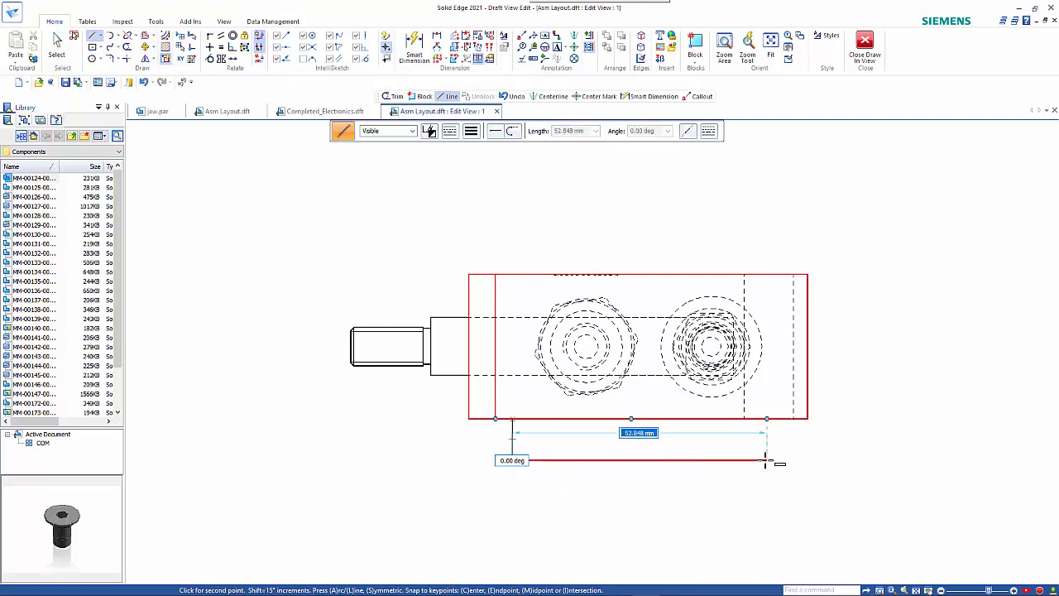
pyautogui.write('50')
pyautogui.press('Tab')
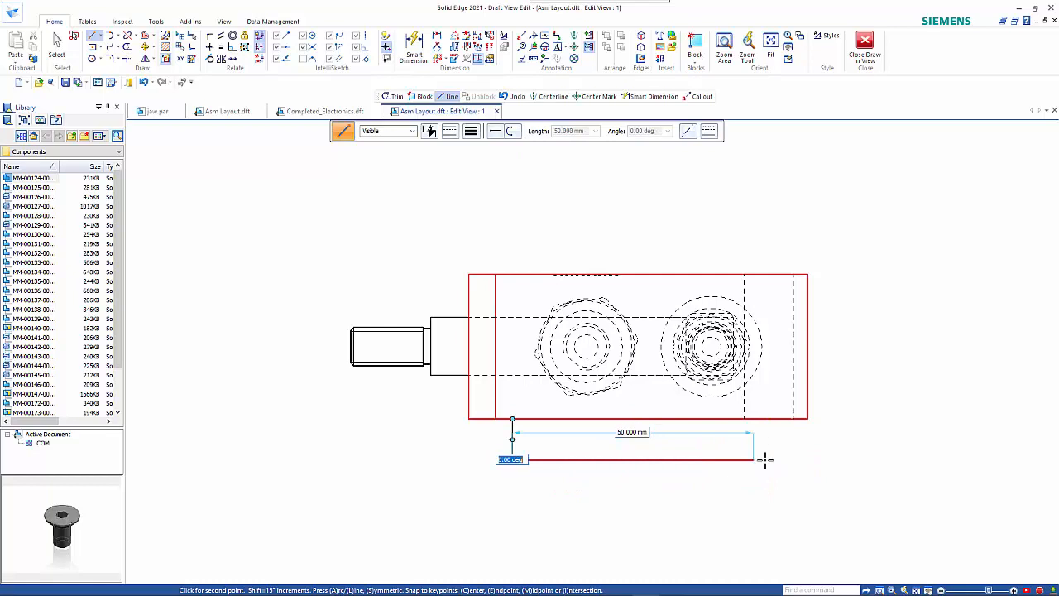
pyautogui.click(765, 460)
pyautogui.click(762, 420)
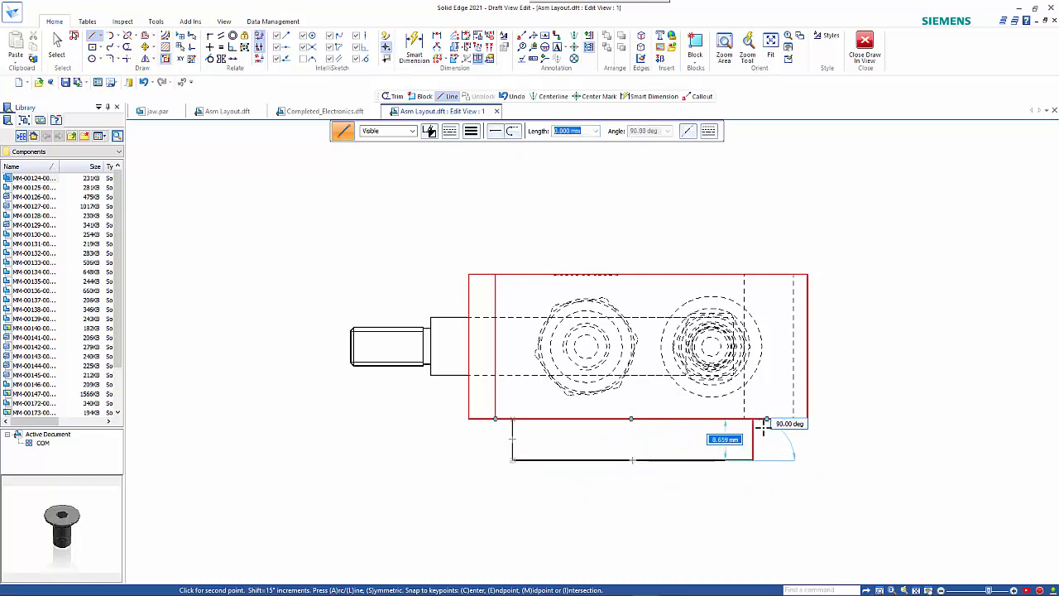
pyautogui.rightClick(822, 452)
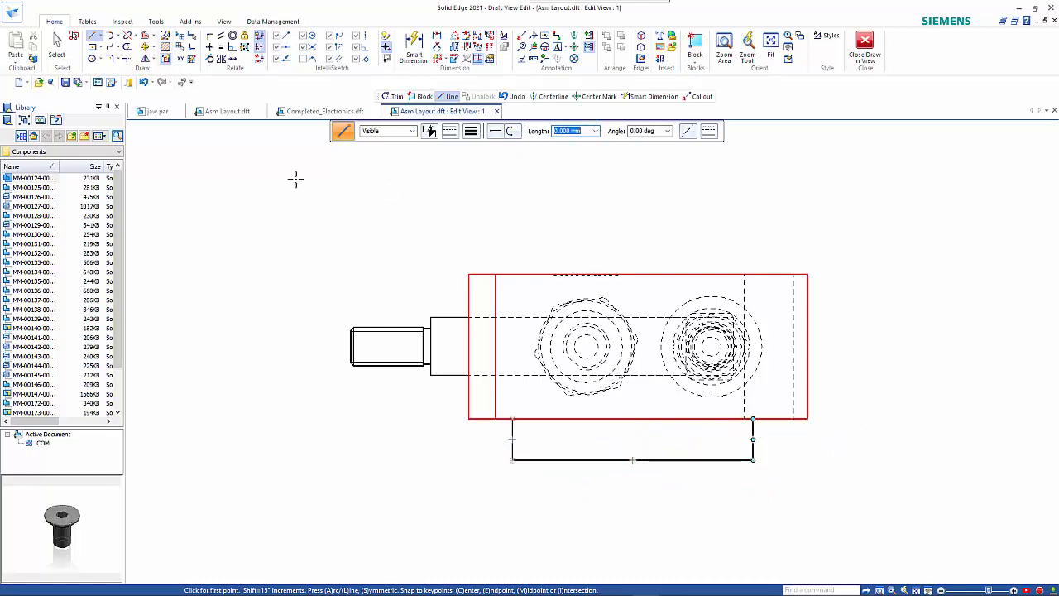
pyautogui.click(865, 48)
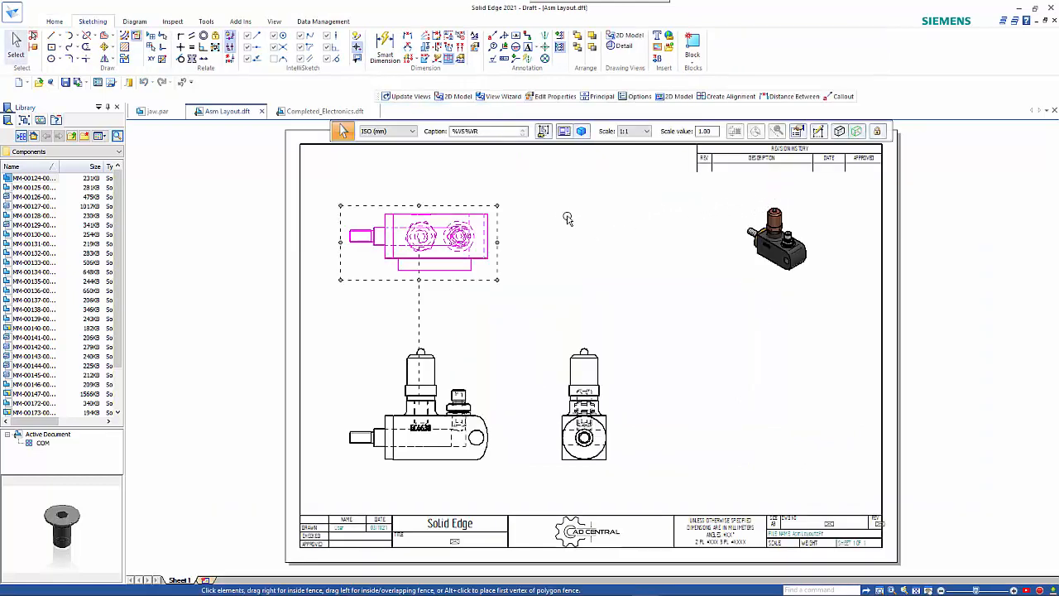
pyautogui.press('Escape')
# Dimension the width of the added outline in the top view, placing the dimension below it.
pyautogui.click(383, 48)
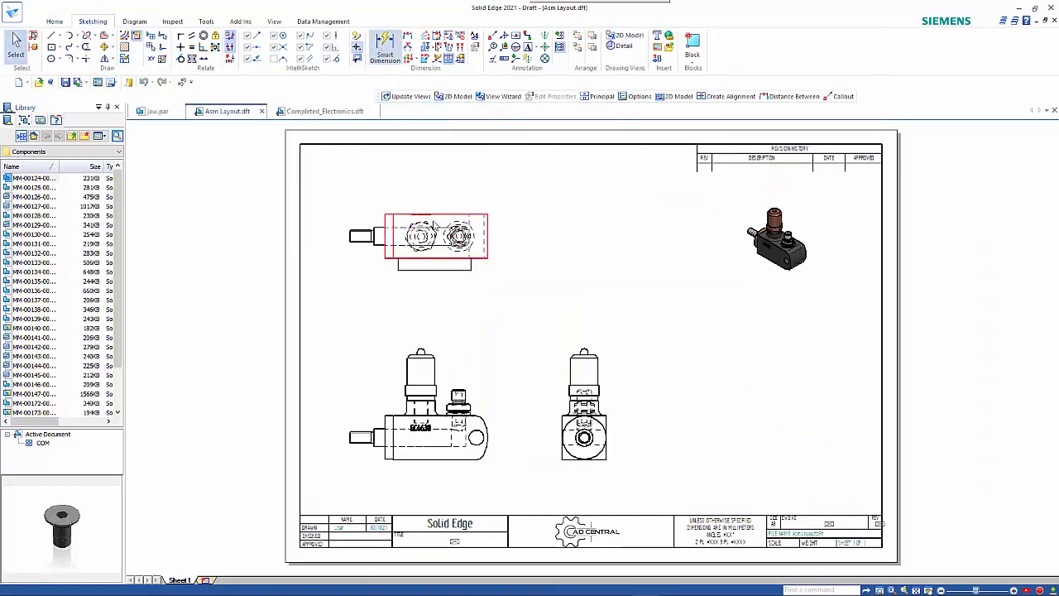
pyautogui.click(442, 273)
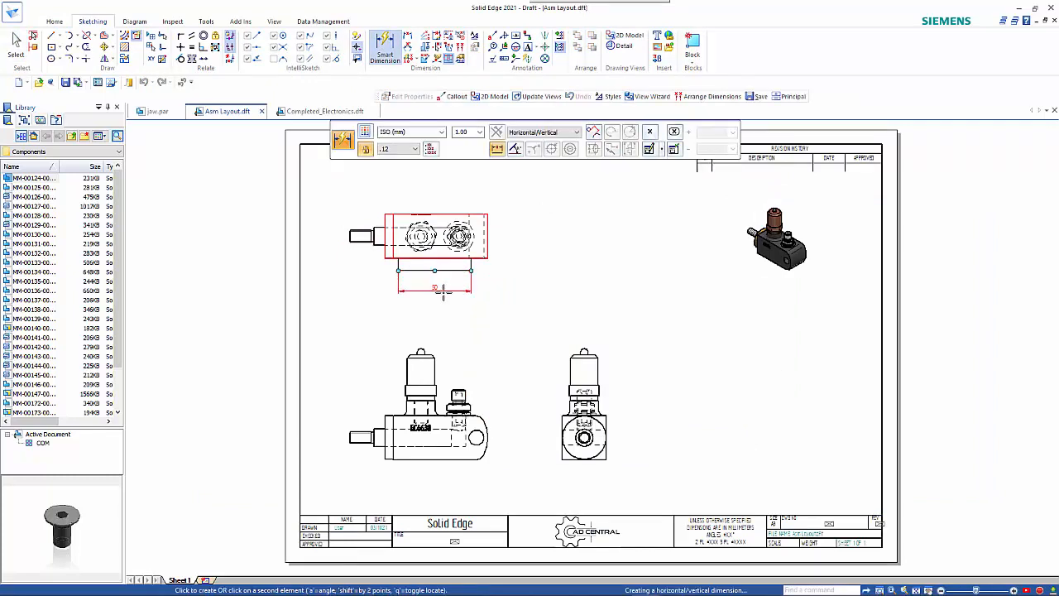
pyautogui.click(436, 296)
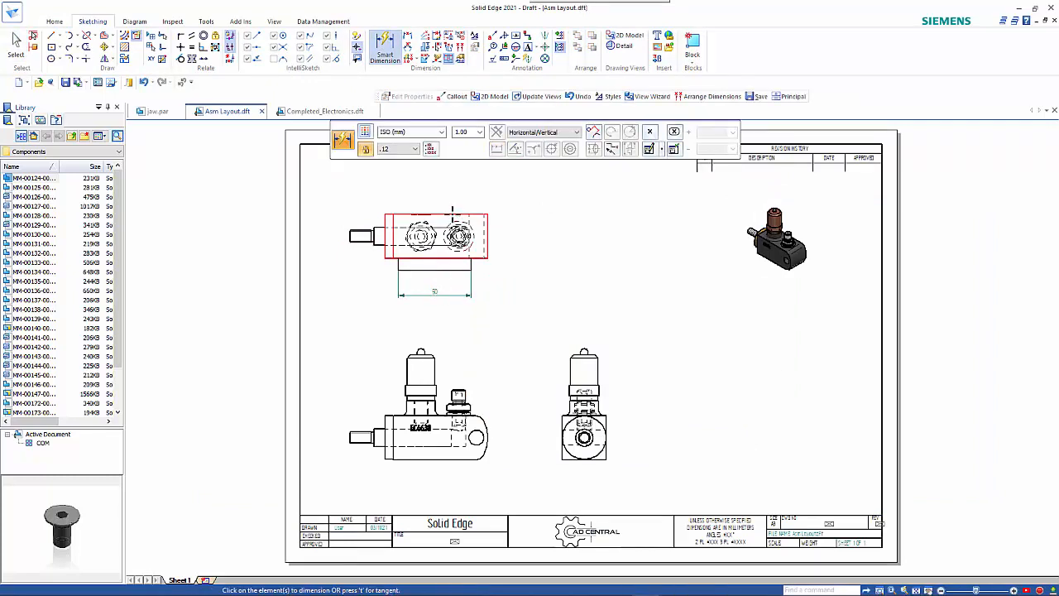
# Dimension the red body's overall length between its two outer end edges in the top view, placing the dimension above it.
pyautogui.click(452, 214)
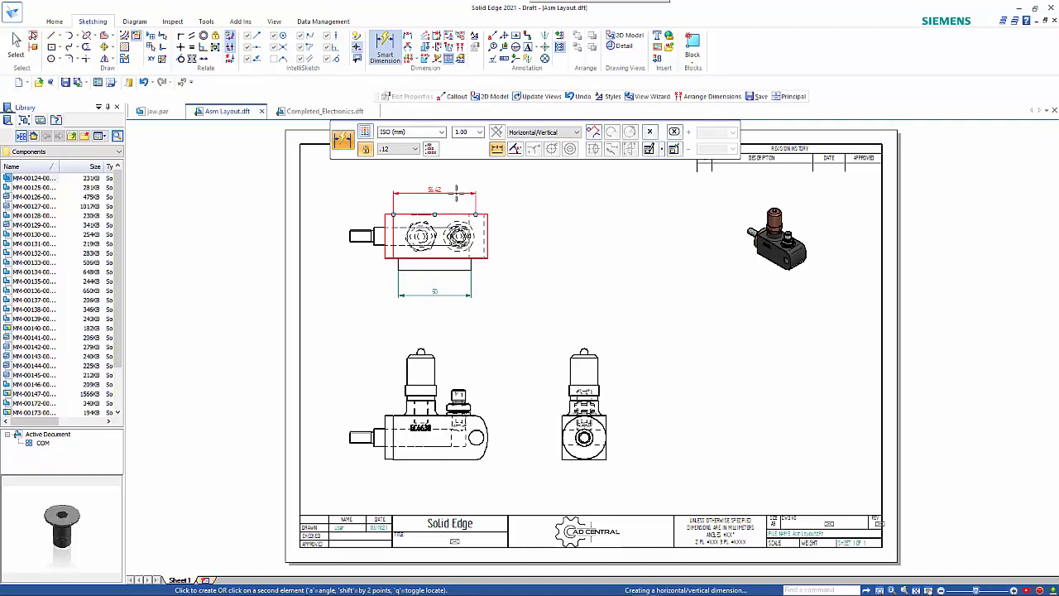
pyautogui.rightClick(458, 192)
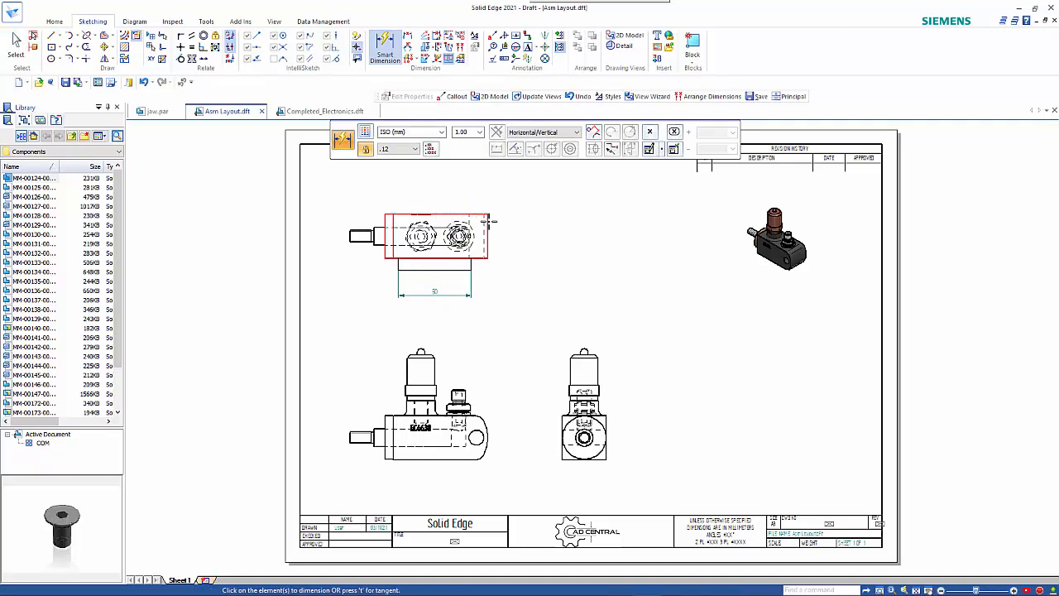
pyautogui.scroll(2, 489, 220)
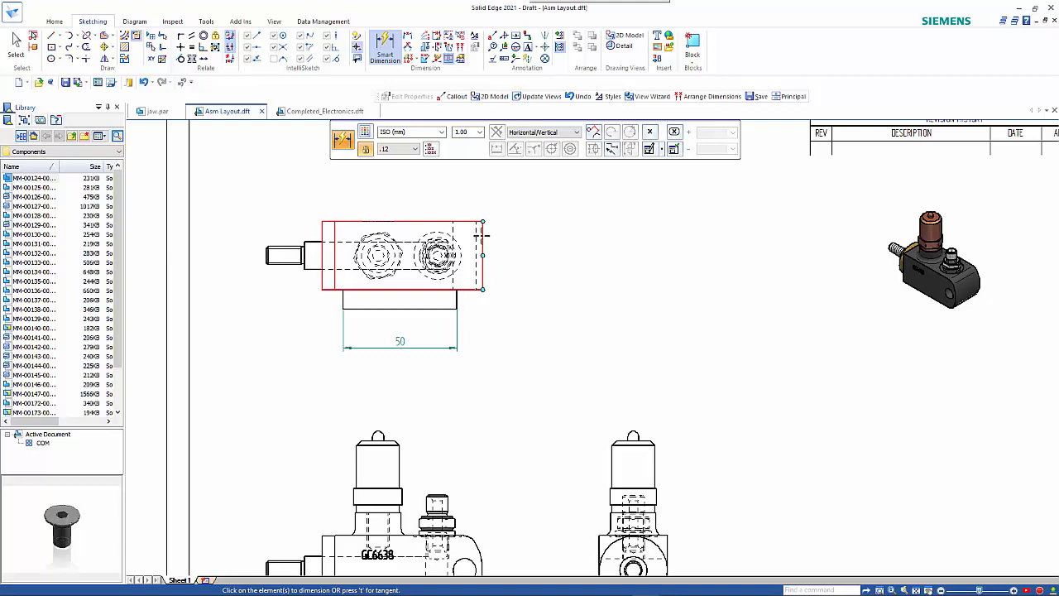
pyautogui.click(484, 237)
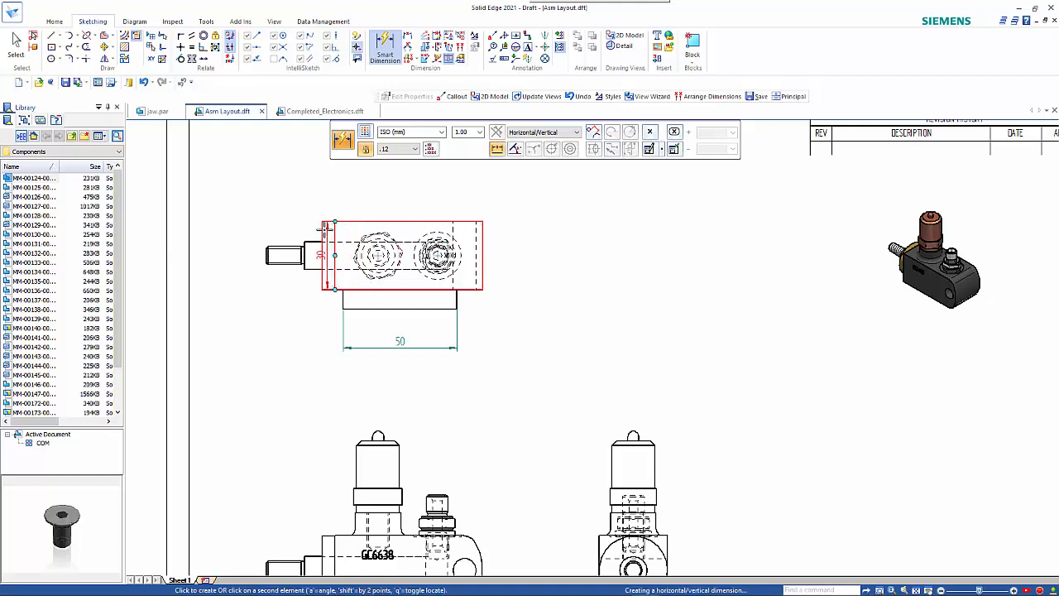
pyautogui.click(327, 223)
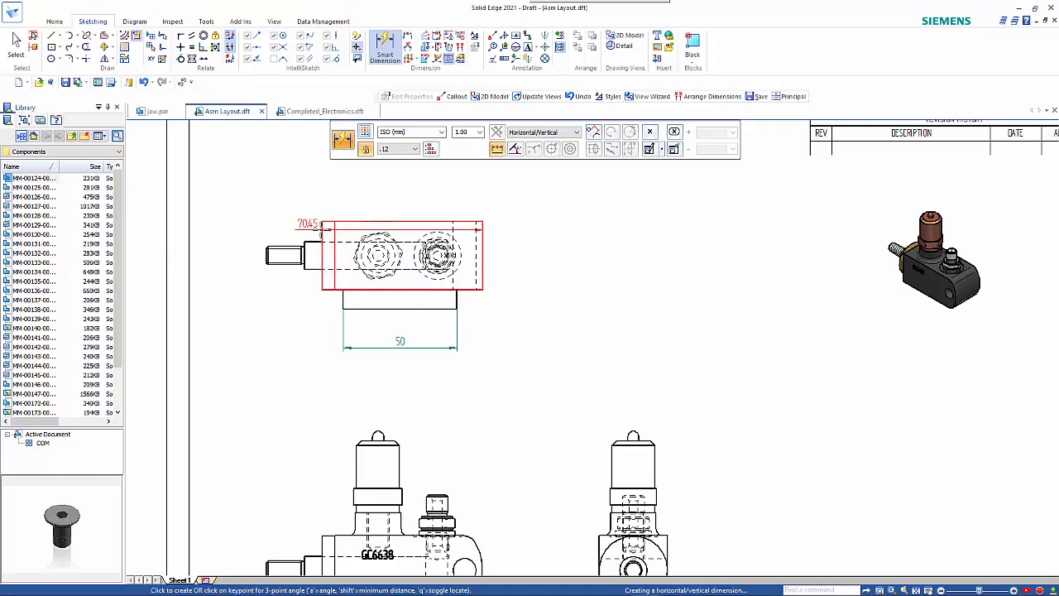
pyautogui.click(378, 192)
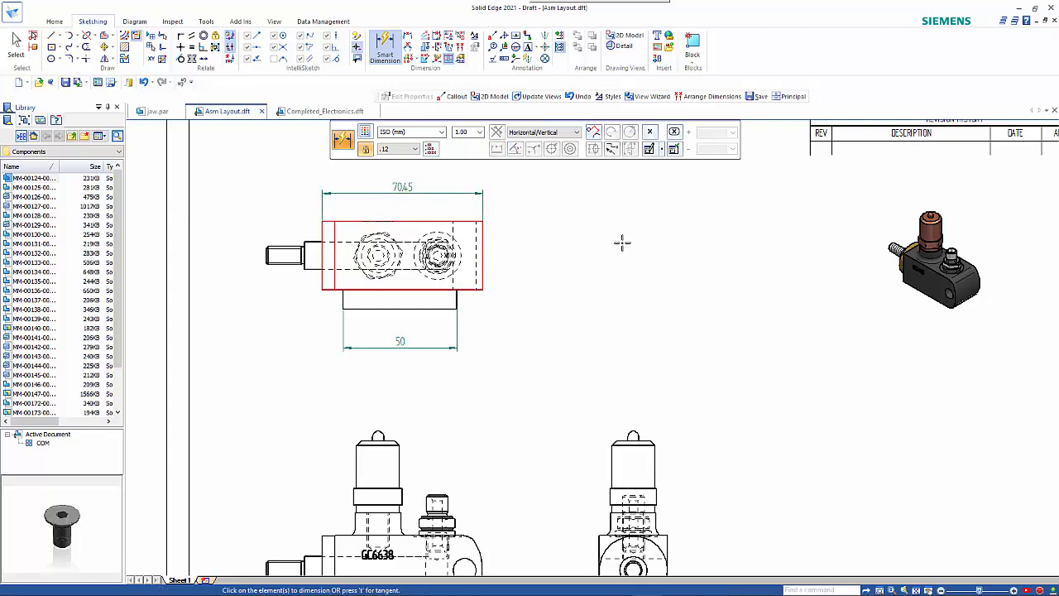
pyautogui.press('Escape')
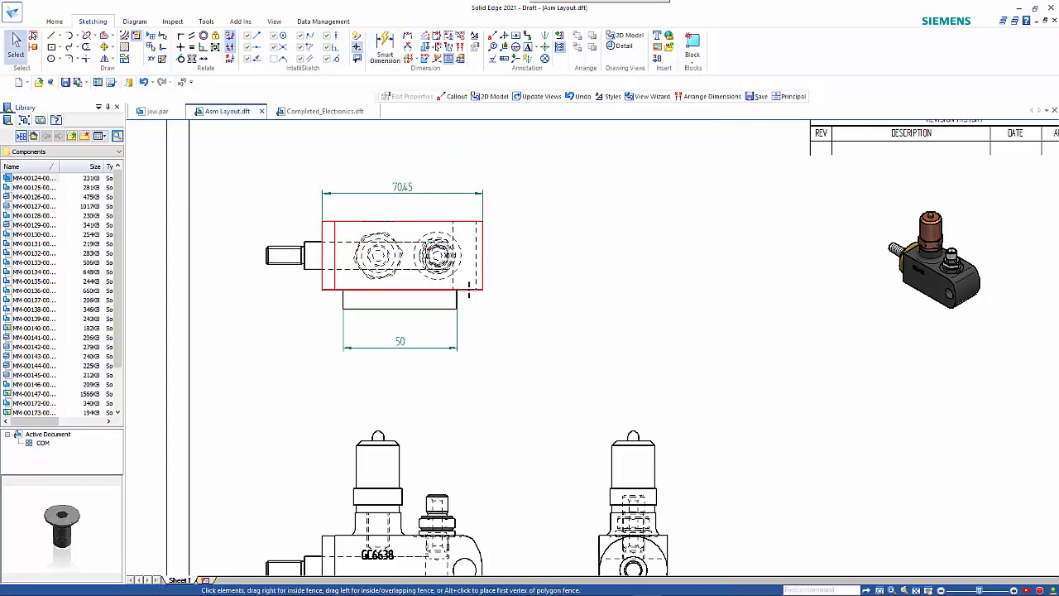
# Select the top view of the assembly and set the drawing view scale to 2:1.
pyautogui.rightClick(468, 290)
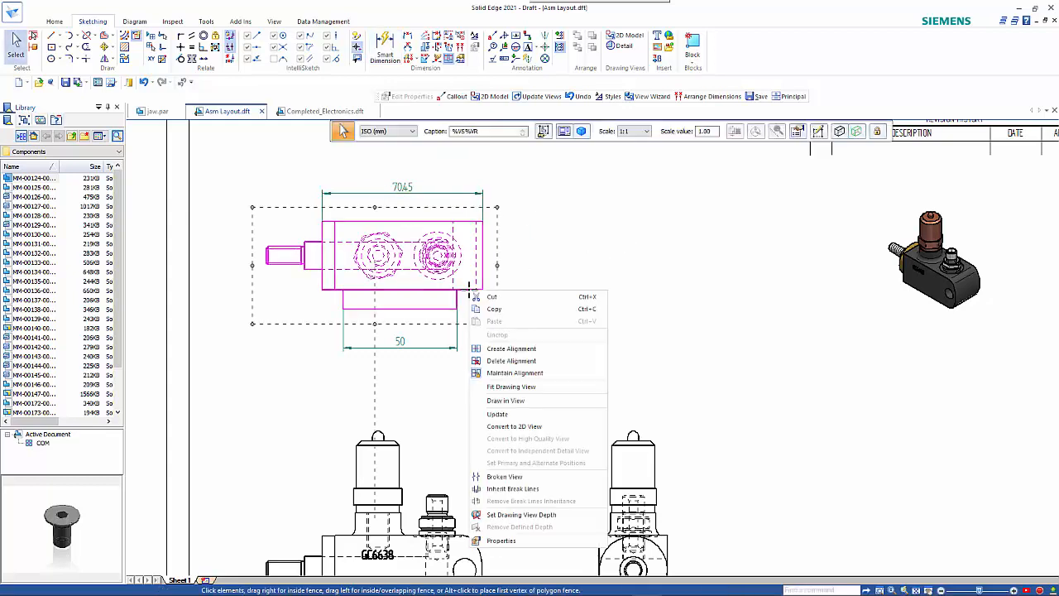
pyautogui.click(641, 135)
pyautogui.click(644, 132)
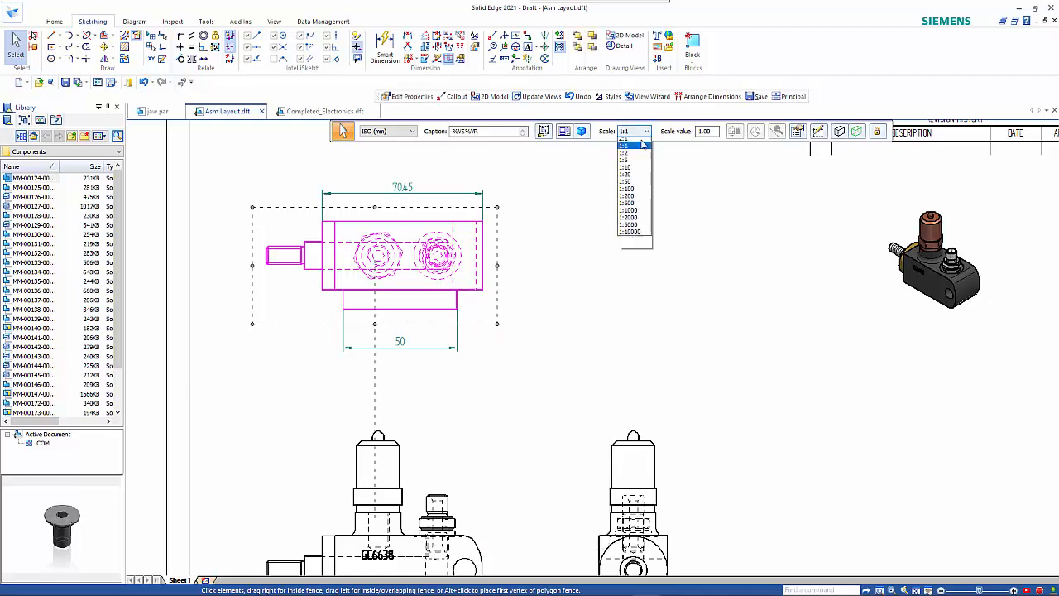
pyautogui.click(638, 175)
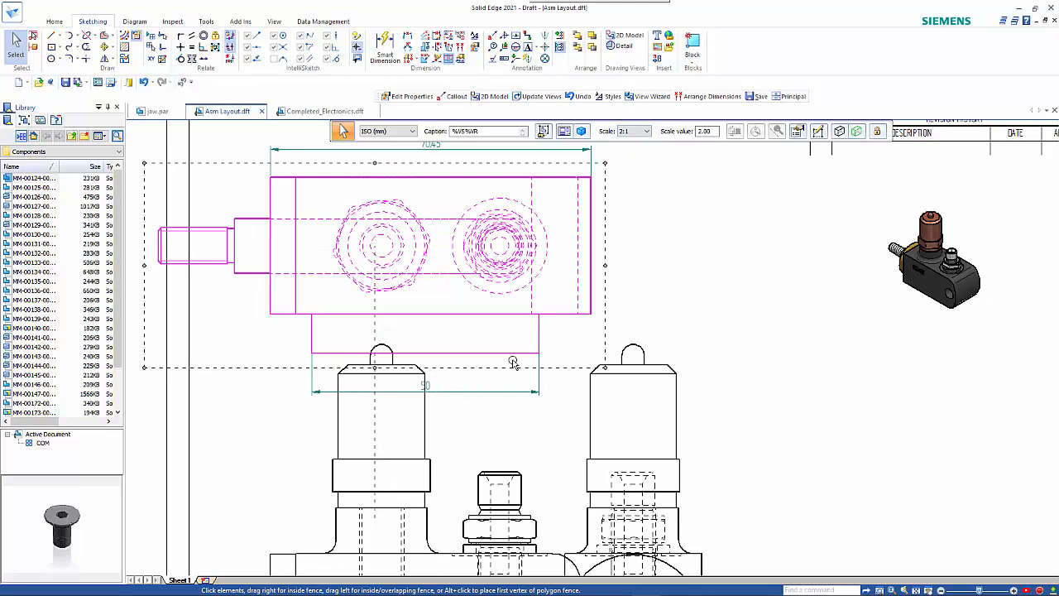
pyautogui.scroll(-2, 513, 361)
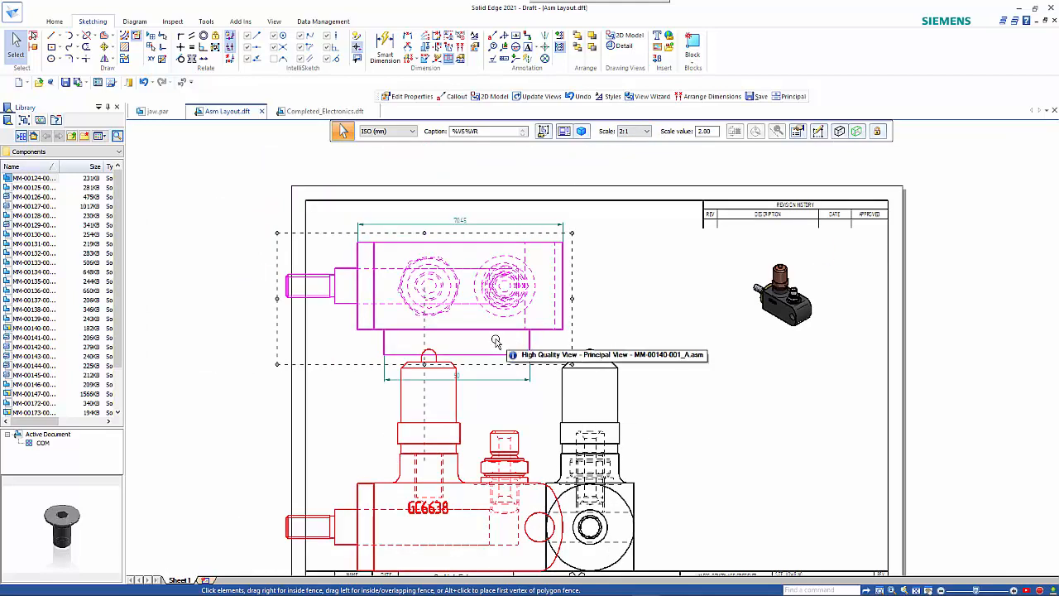
pyautogui.scroll(-1, 494, 342)
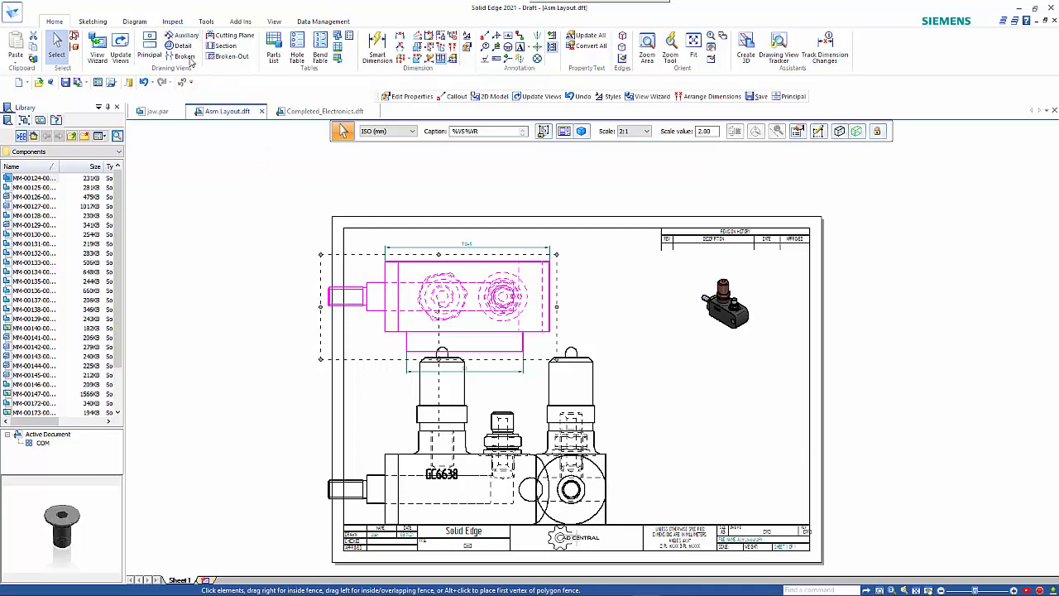
# Start the Section view command for creating a section from a cutting plane.
pyautogui.click(232, 49)
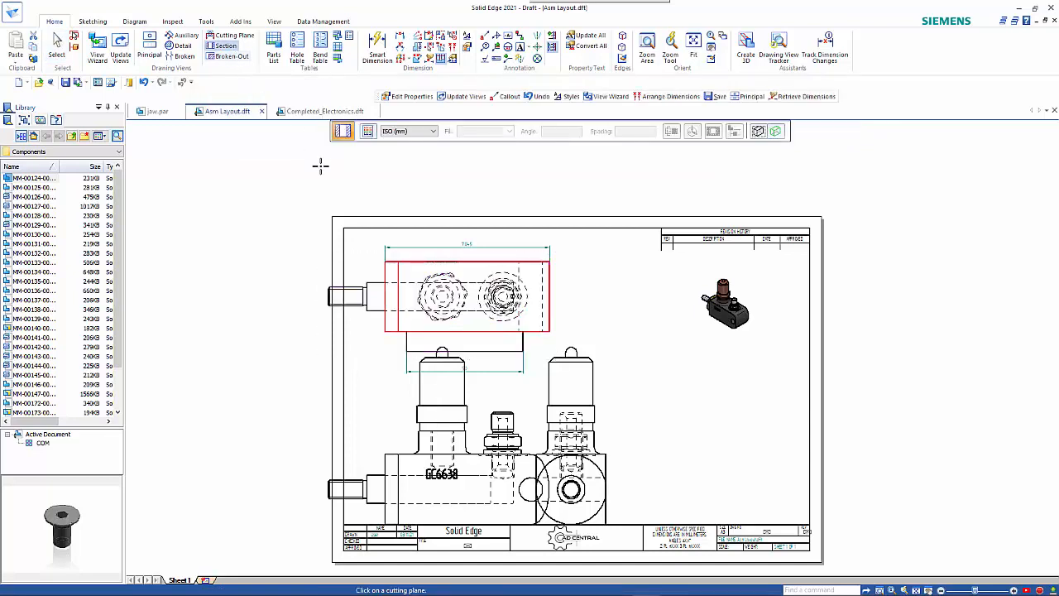